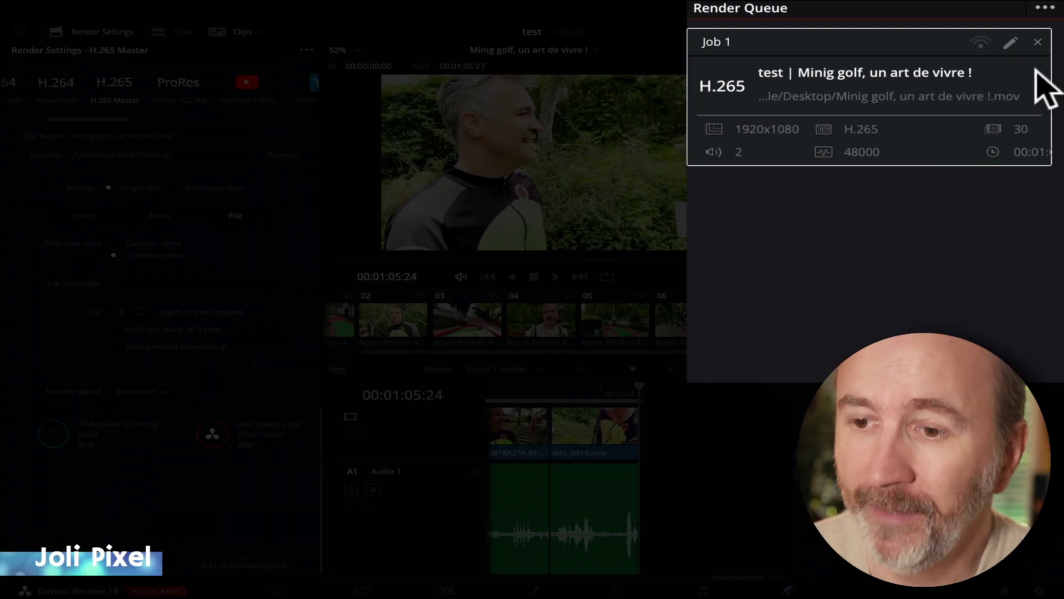
Step: Show the render jobs of all projects in the render queue
left_click(1042, 8)
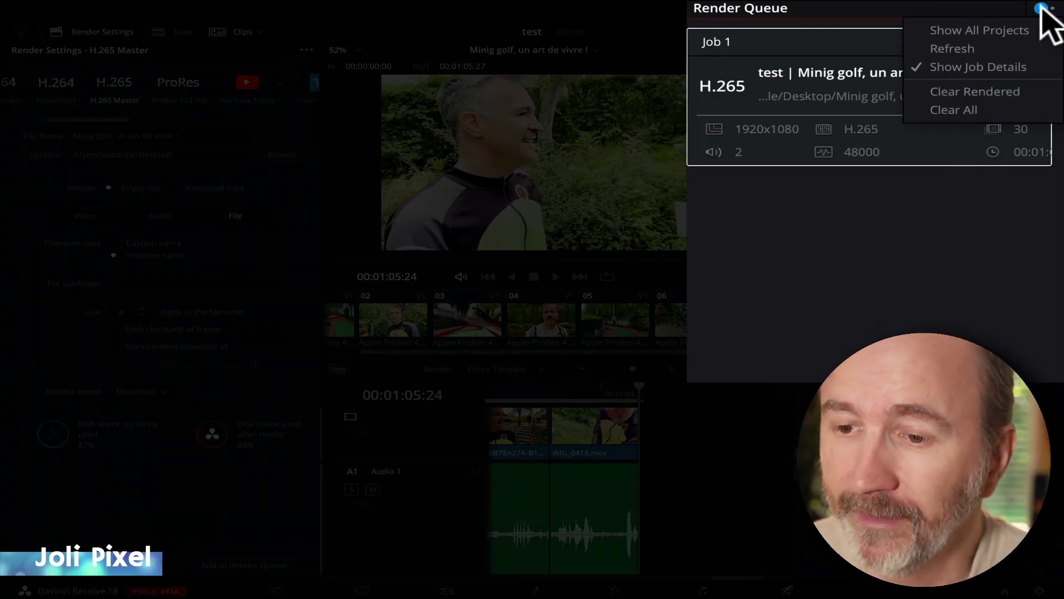
left_click(1005, 30)
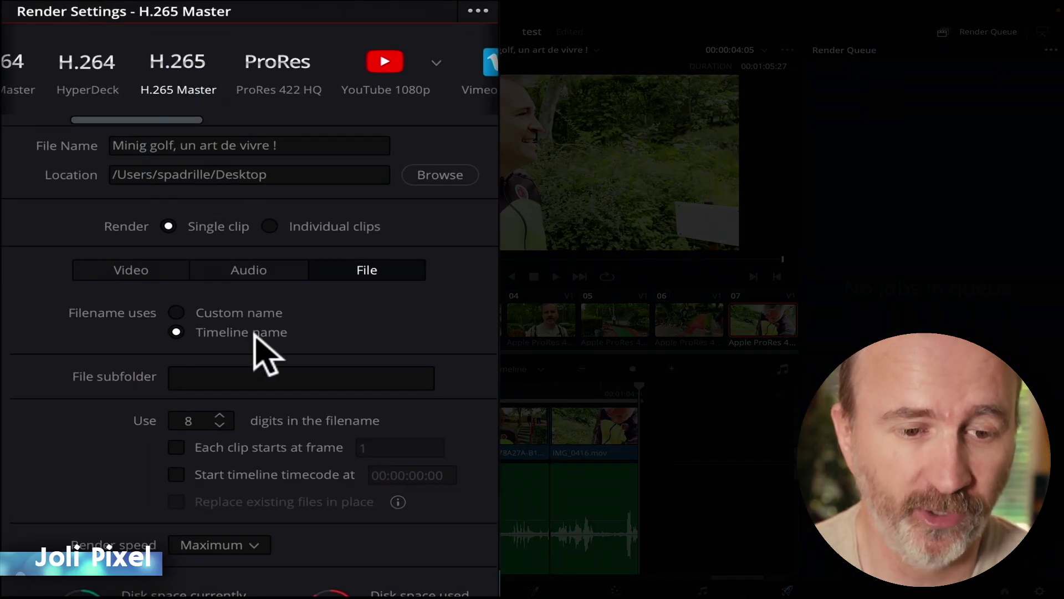
Step: Choose the Custom Export preset and restrict the video quality to 50000 Kb/s
left_click_drag(78, 120, 27, 110)
left_click(153, 72)
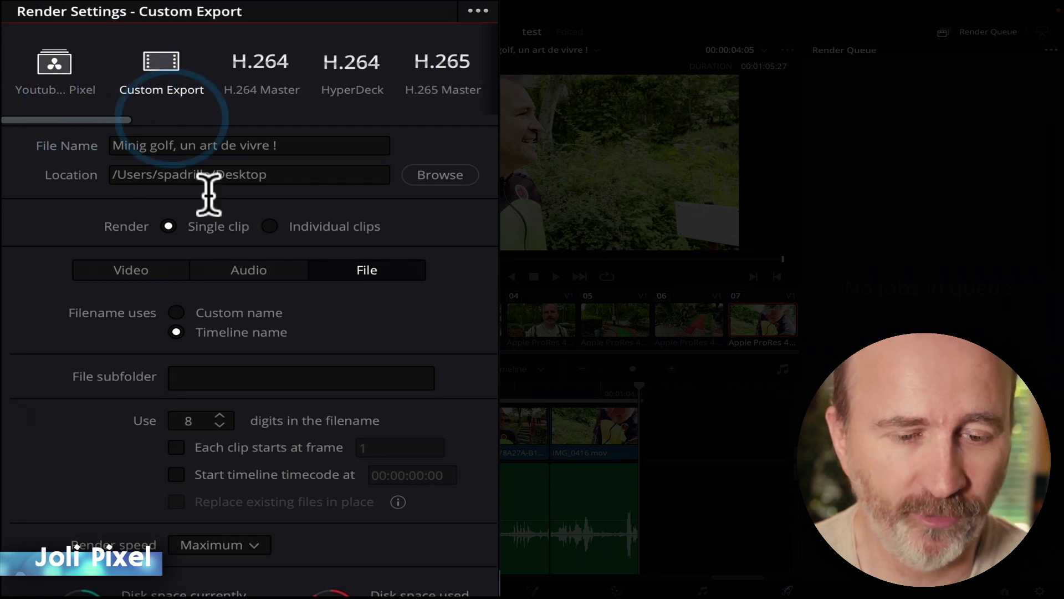
left_click(147, 270)
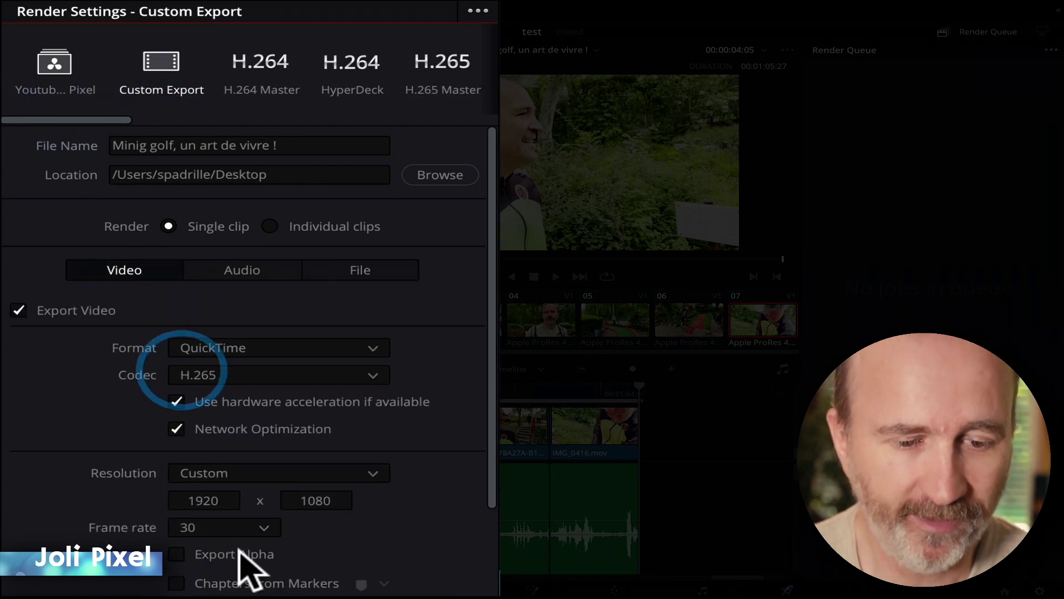
scroll(210, 517, "down", 3)
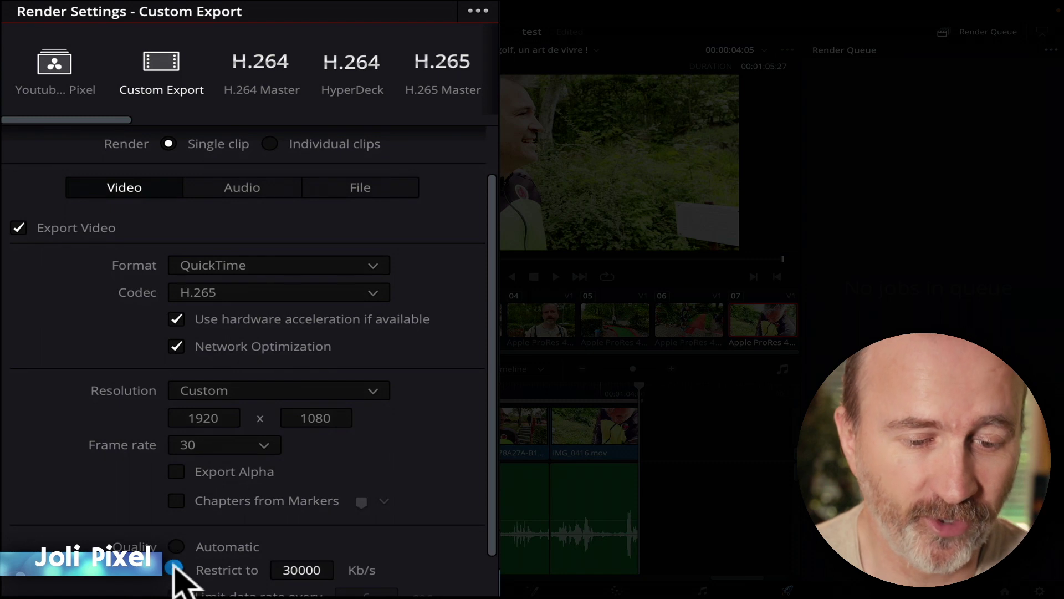
double_click(299, 569)
type("5")
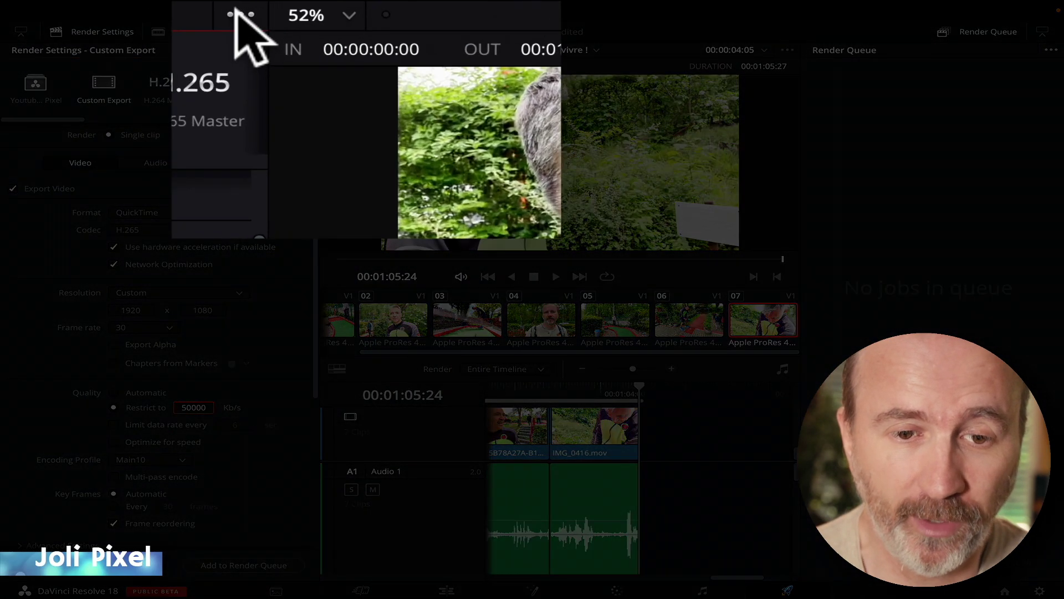
Step: Save the current render settings as a new preset named "H265 50000kbps"
left_click(478, 10)
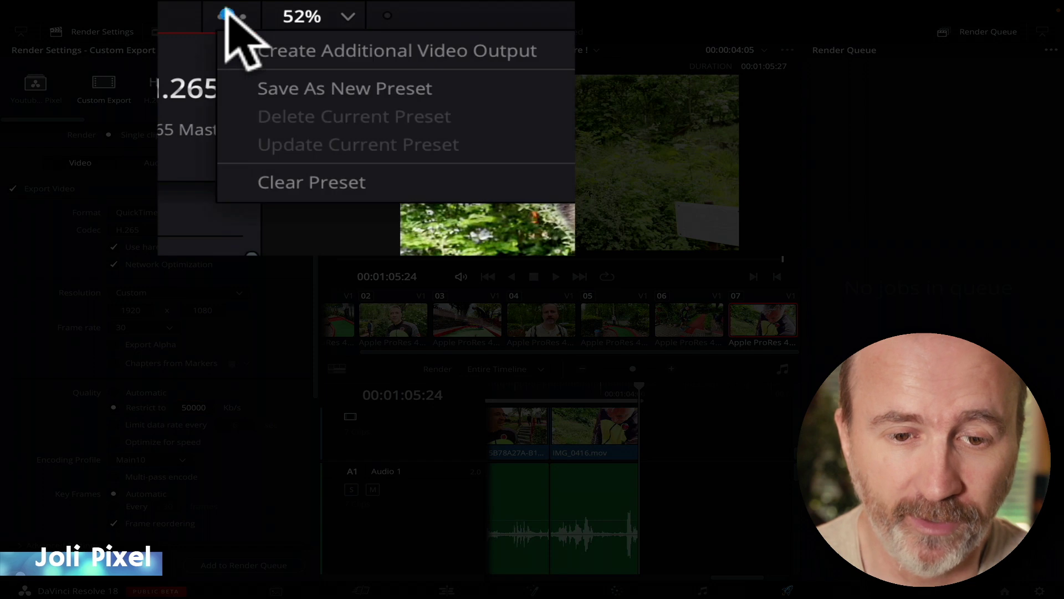
left_click(280, 88)
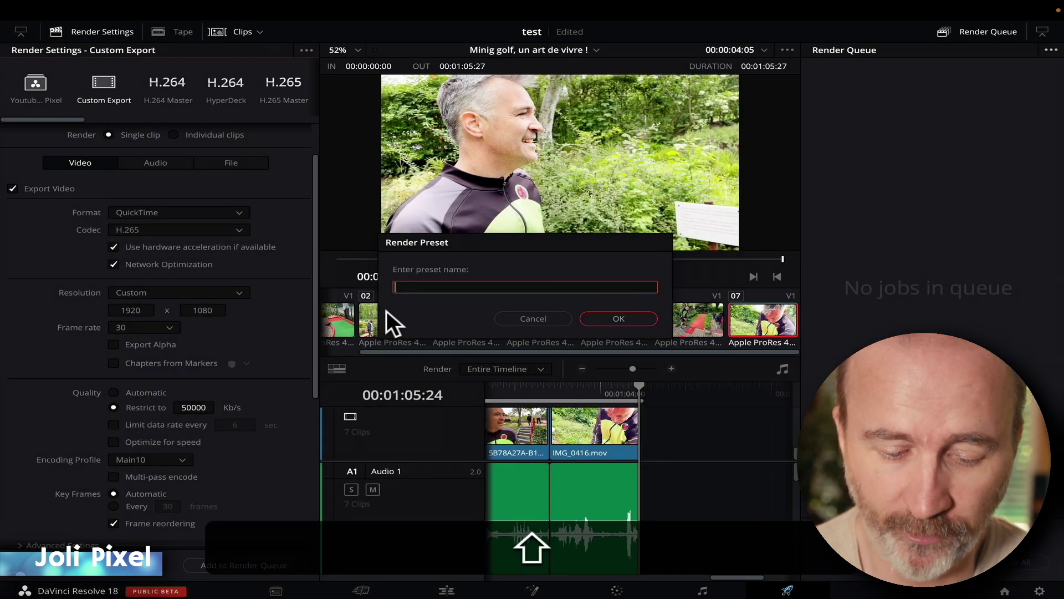
type("H265 5")
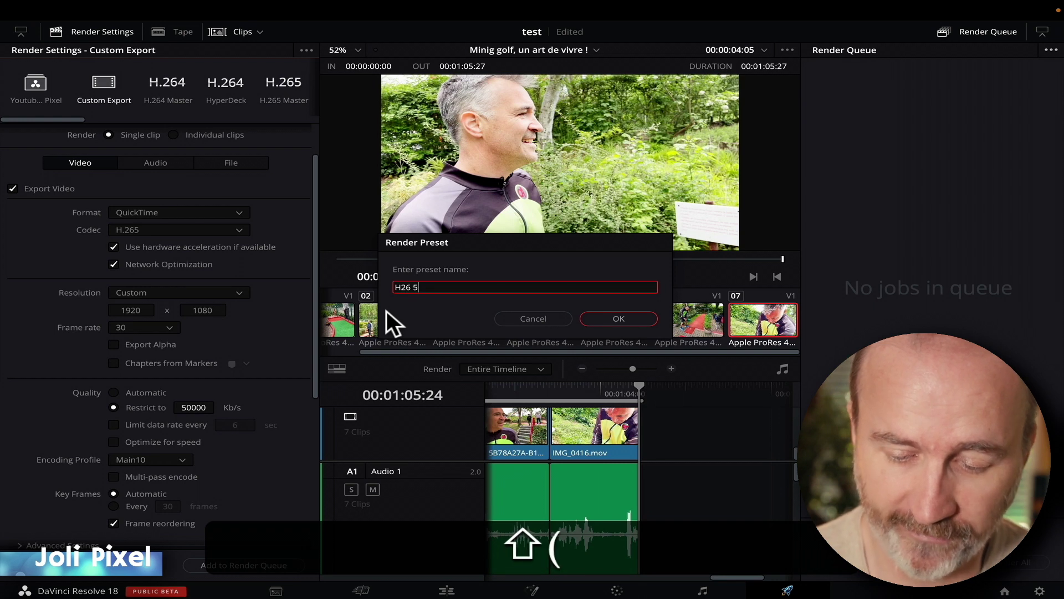
type("0000kbps")
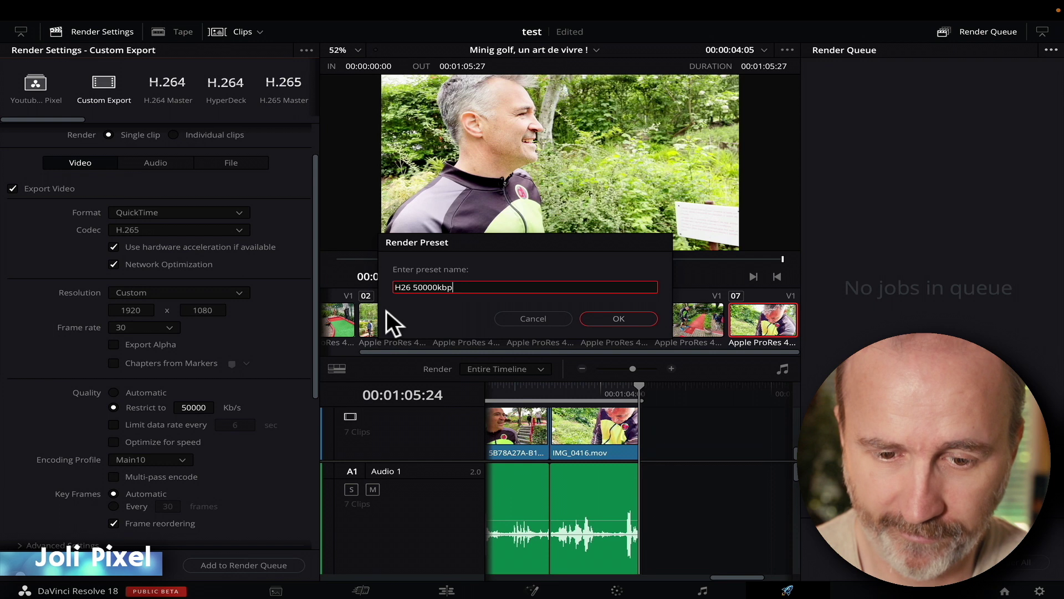
key("Return")
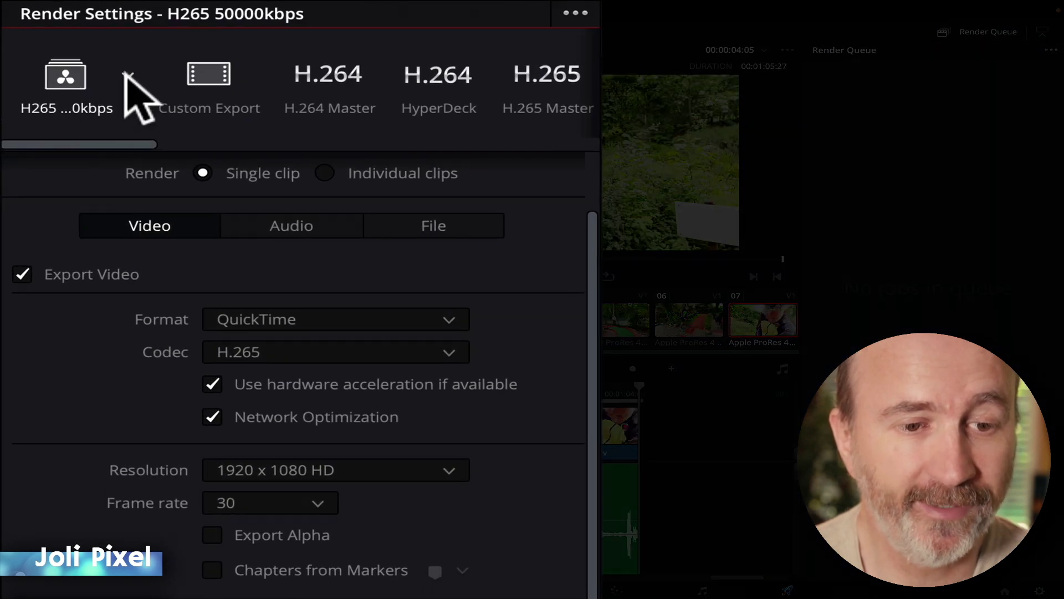
Step: Switch to the H.265 Master preset and make the output filename use a custom name
left_click(127, 76)
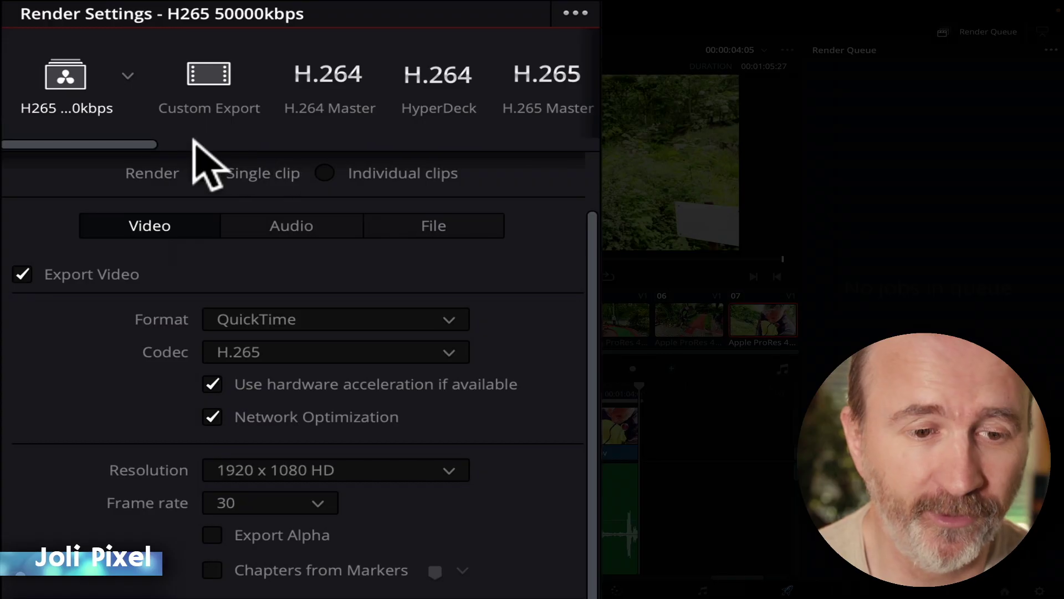
left_click_drag(124, 144, 225, 126)
left_click(185, 93)
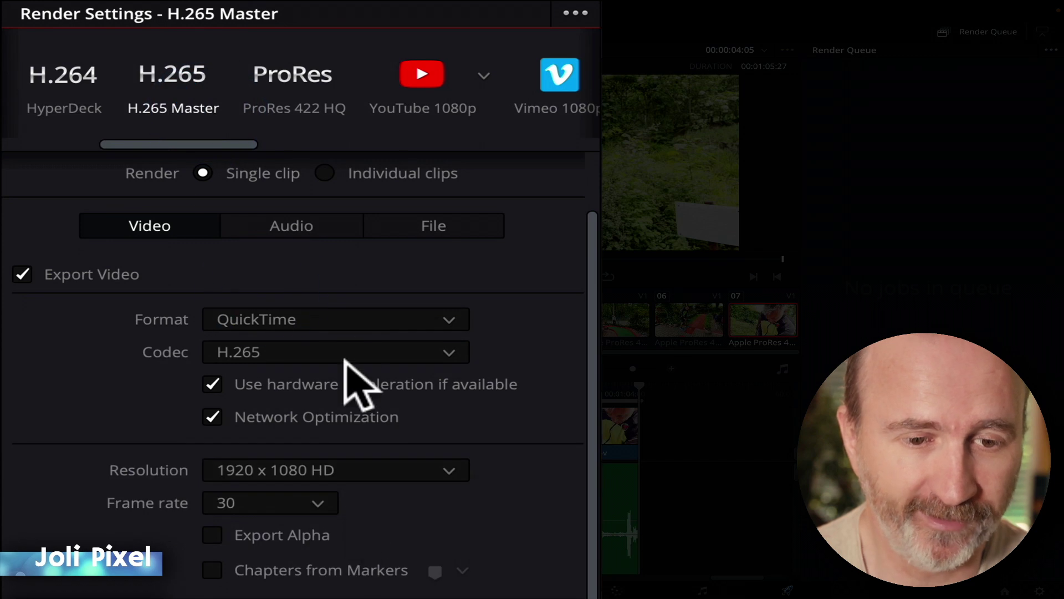
scroll(352, 355, "up", 3)
left_click(432, 306)
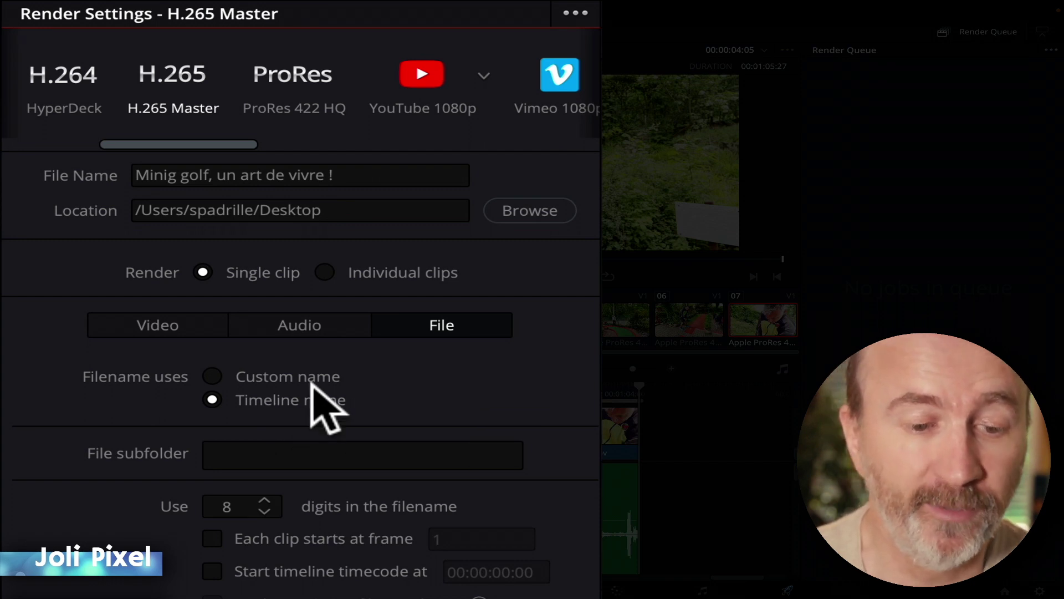
left_click(213, 377)
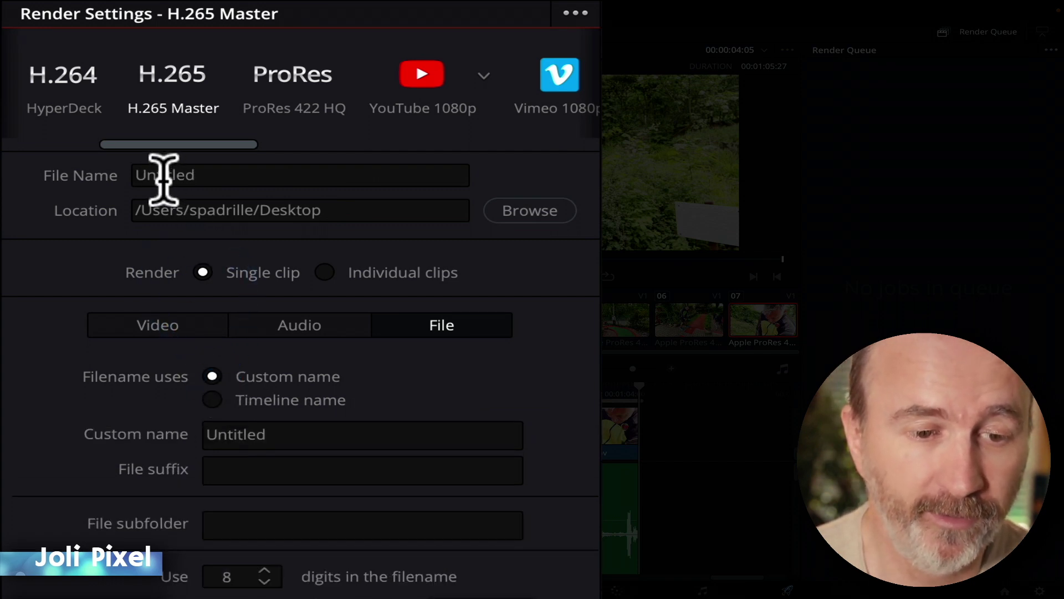
Step: Replace the output file name with the Timeline Name variable
double_click(161, 174)
key("BackSpace")
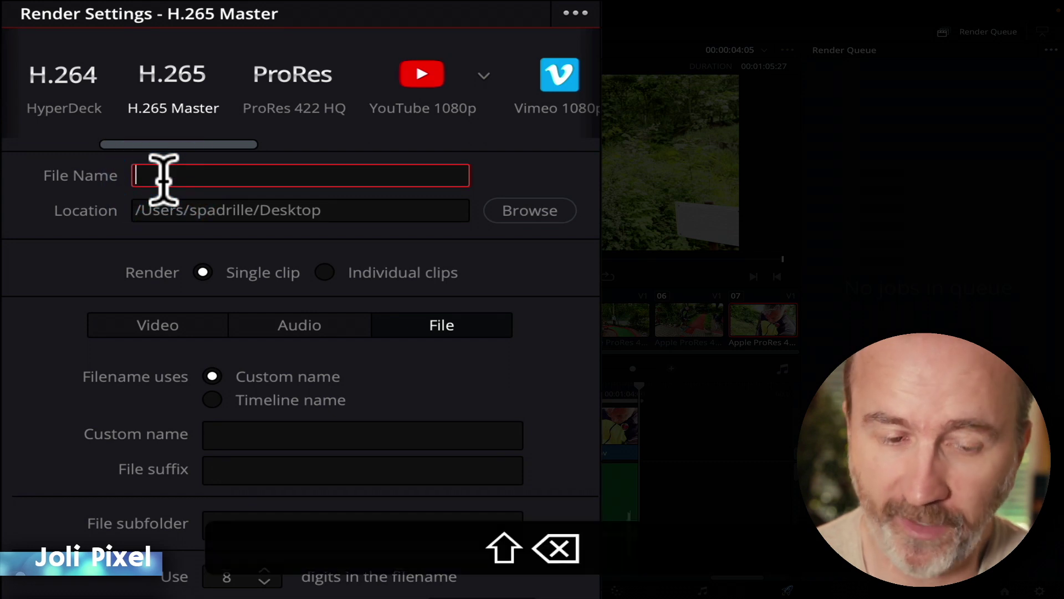
type("%")
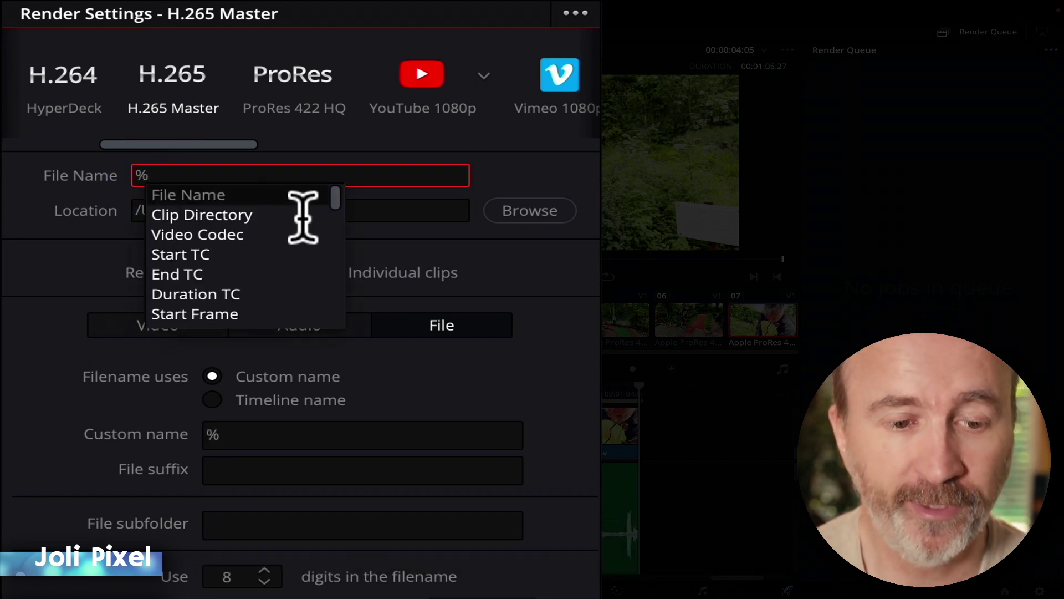
scroll(305, 223, "down", 4)
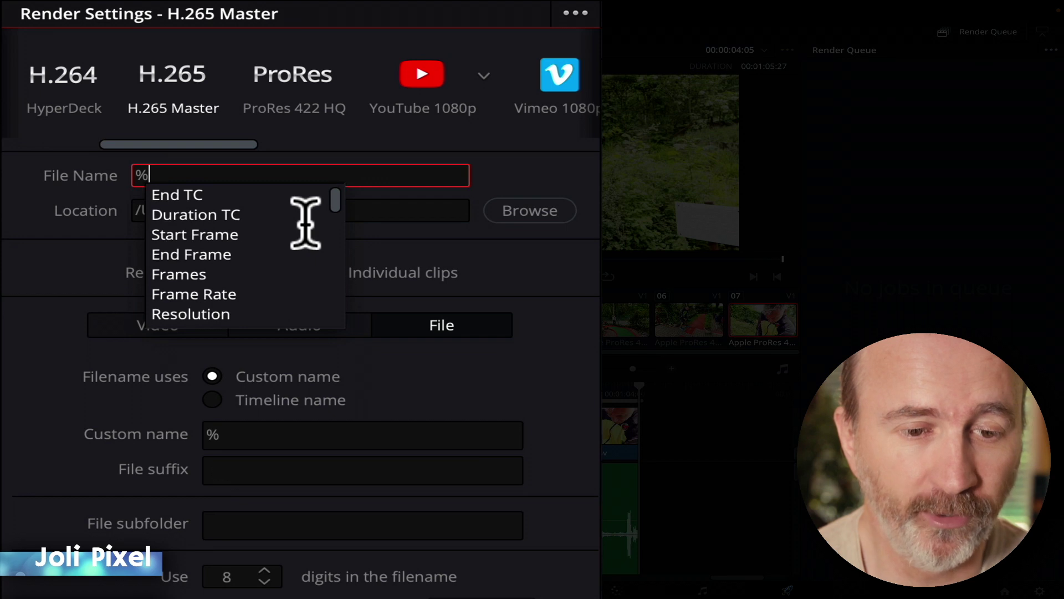
scroll(338, 200, "down", 10)
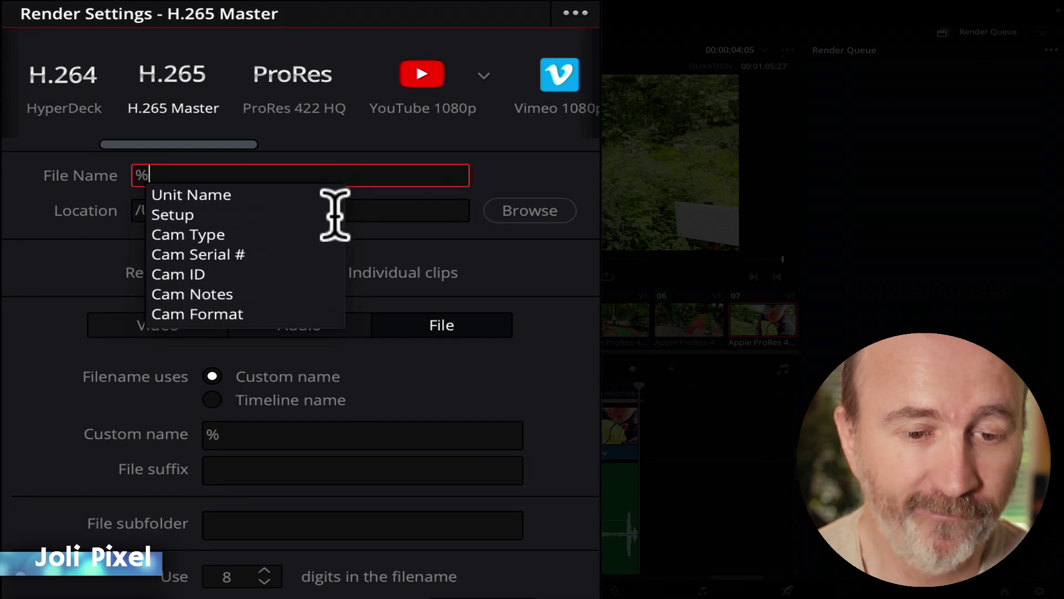
scroll(335, 227, "down", 10)
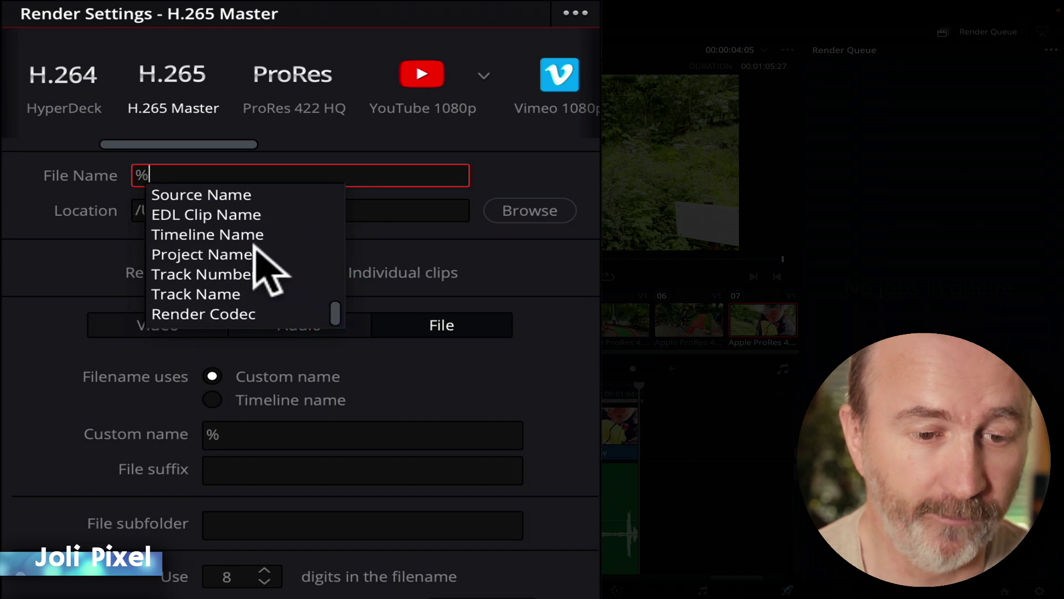
left_click(244, 235)
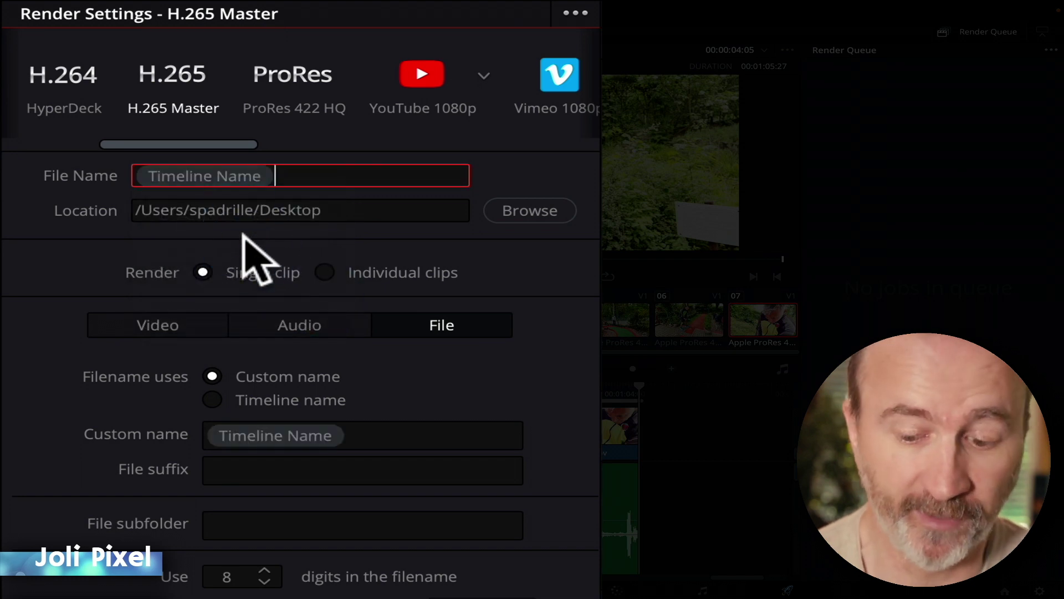
Step: Append a hyphen and the Resolution variable to the output file name
type("-")
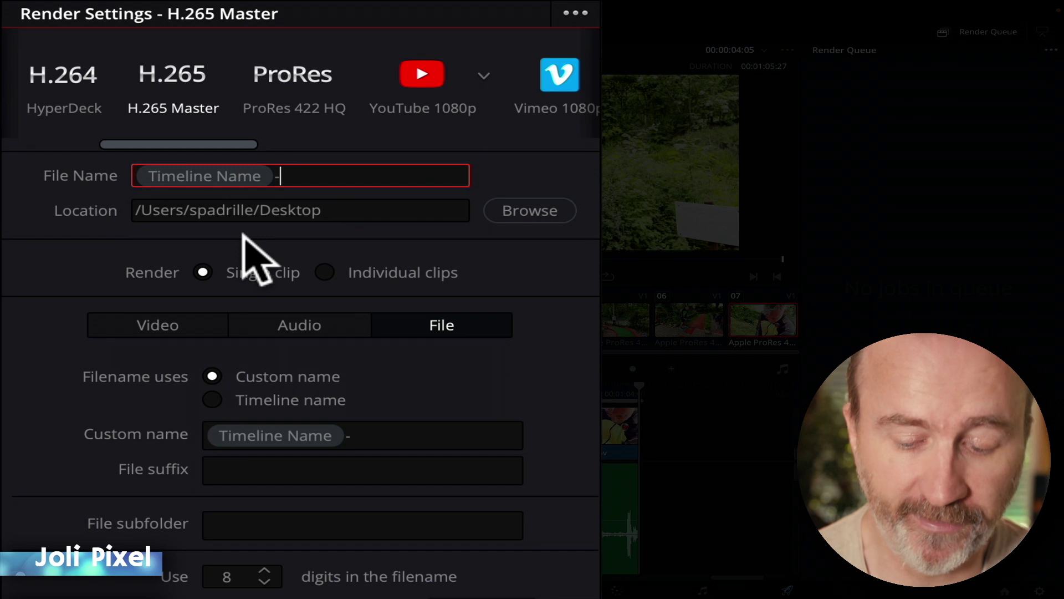
type("%")
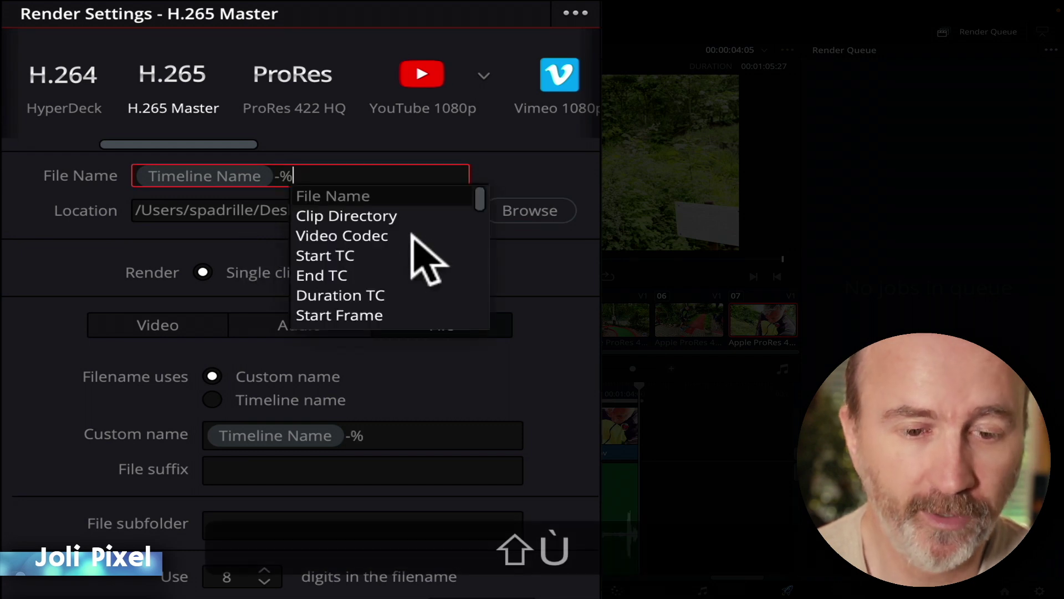
scroll(416, 238, "down", 6)
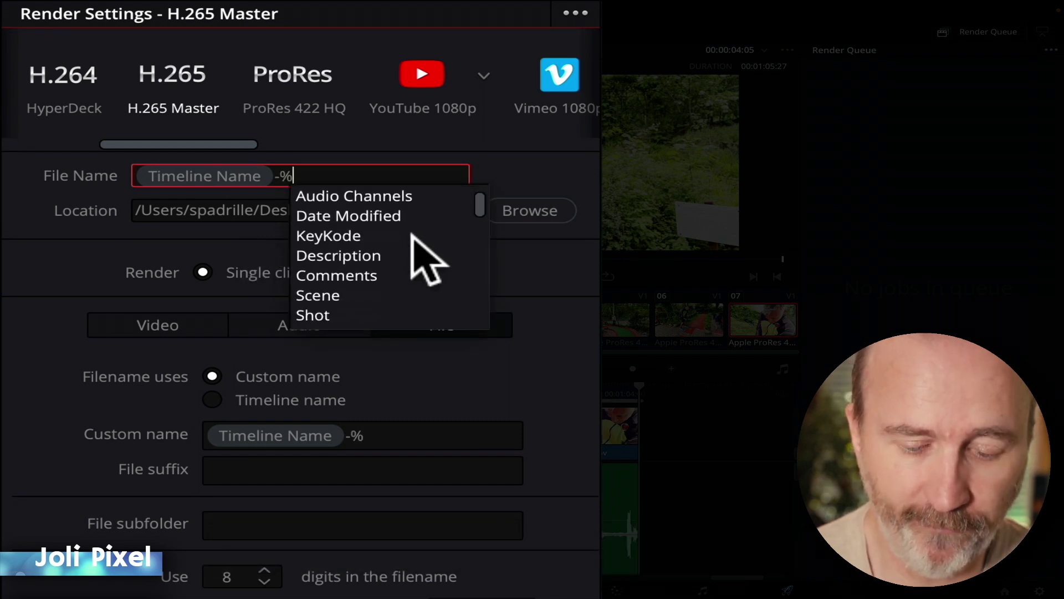
type("re")
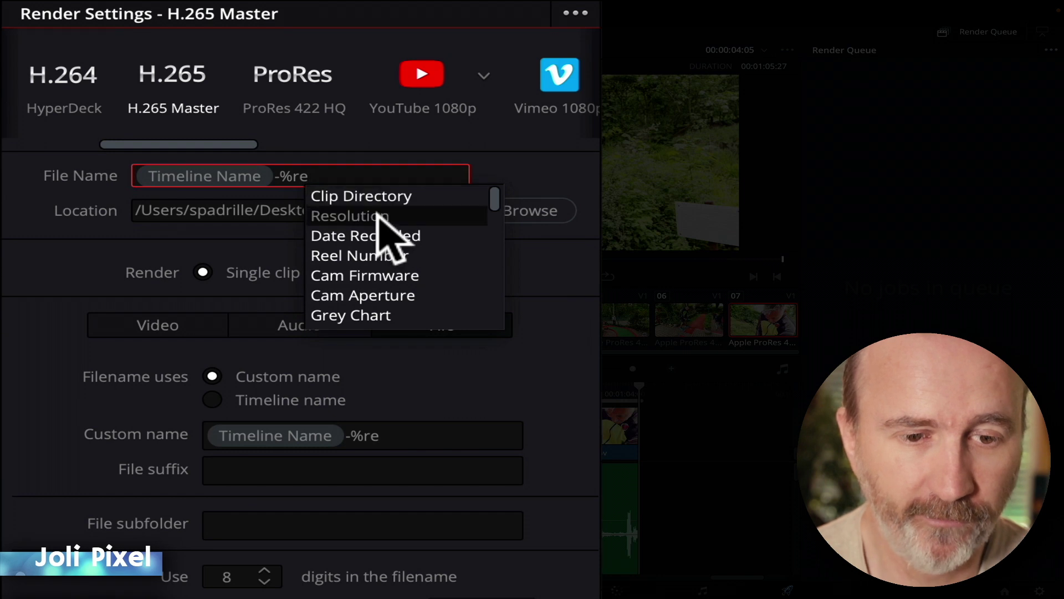
left_click(379, 216)
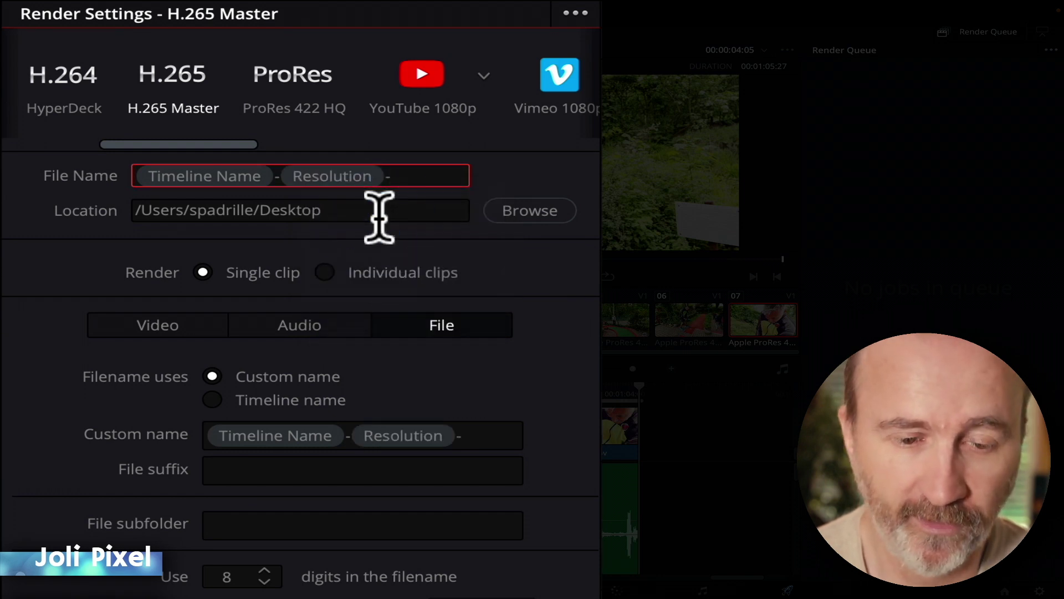
Step: Extend the file name with a hyphen and the Video Codec variable after the resolution
type("%")
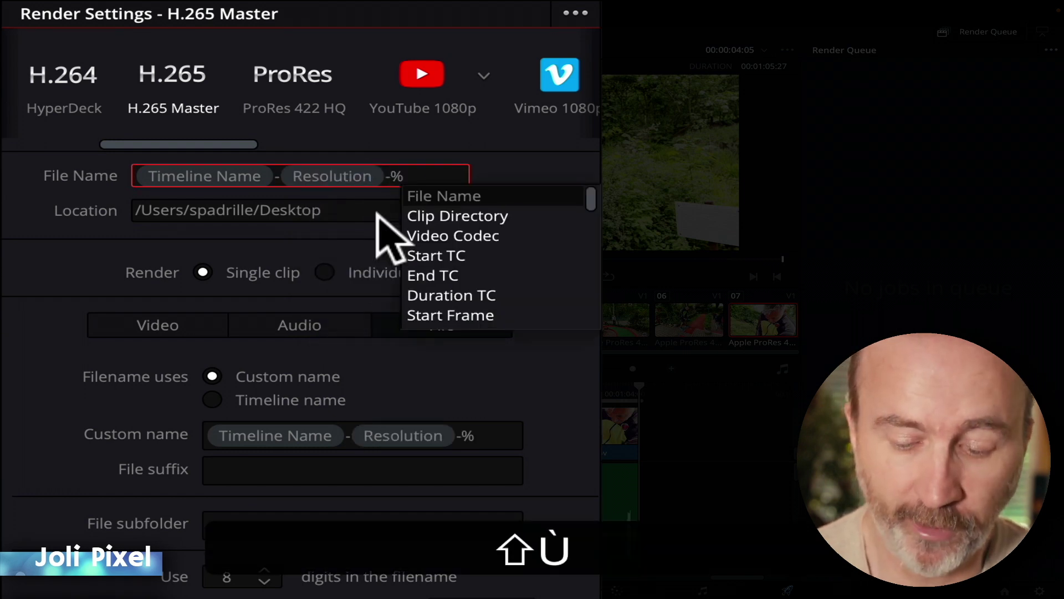
type("co")
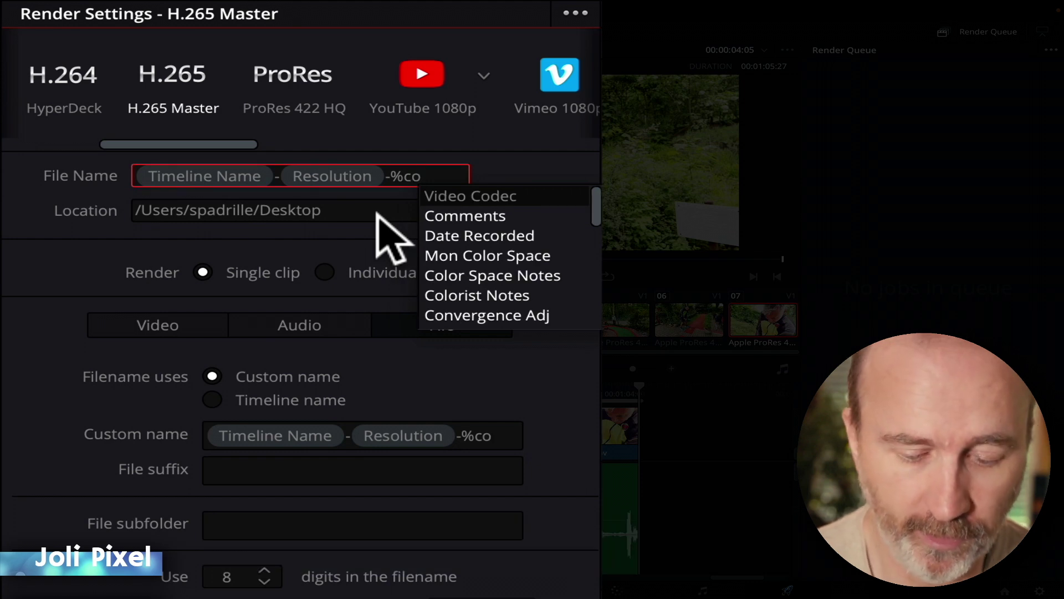
type("de")
left_click(500, 195)
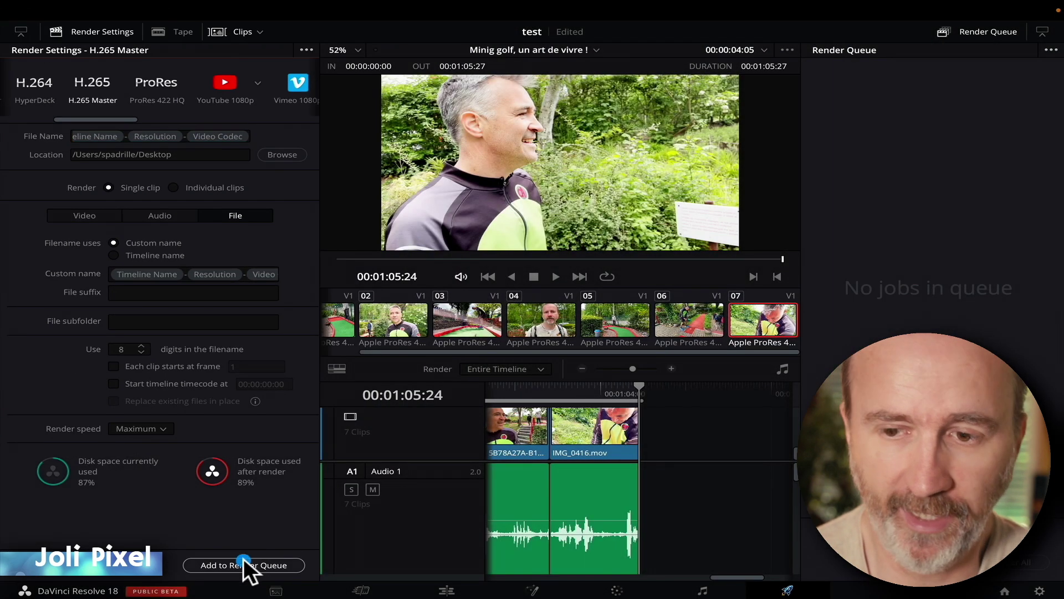
Step: Add the timeline with the variable-based file name to the render queue and start rendering
left_click(243, 563)
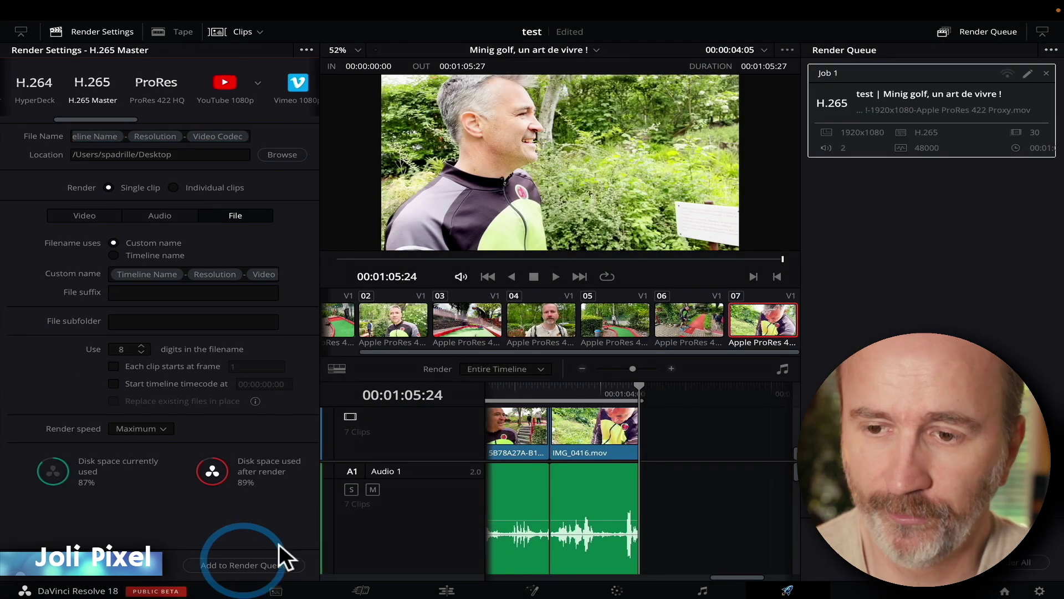
left_click(1019, 559)
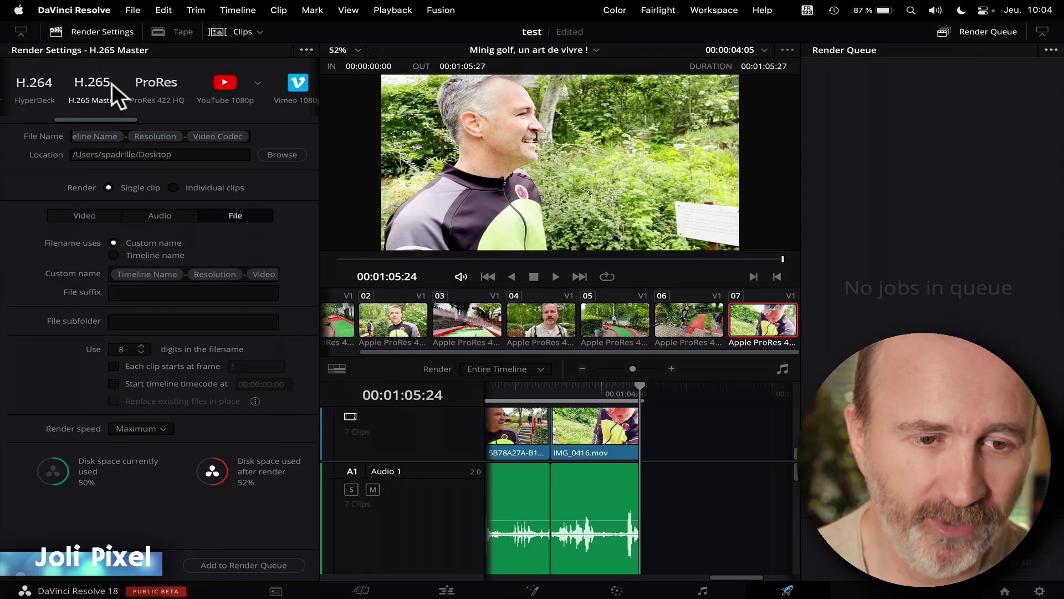
Step: Reapply the H.265 Master preset and add a new job to the render queue
left_click(98, 83)
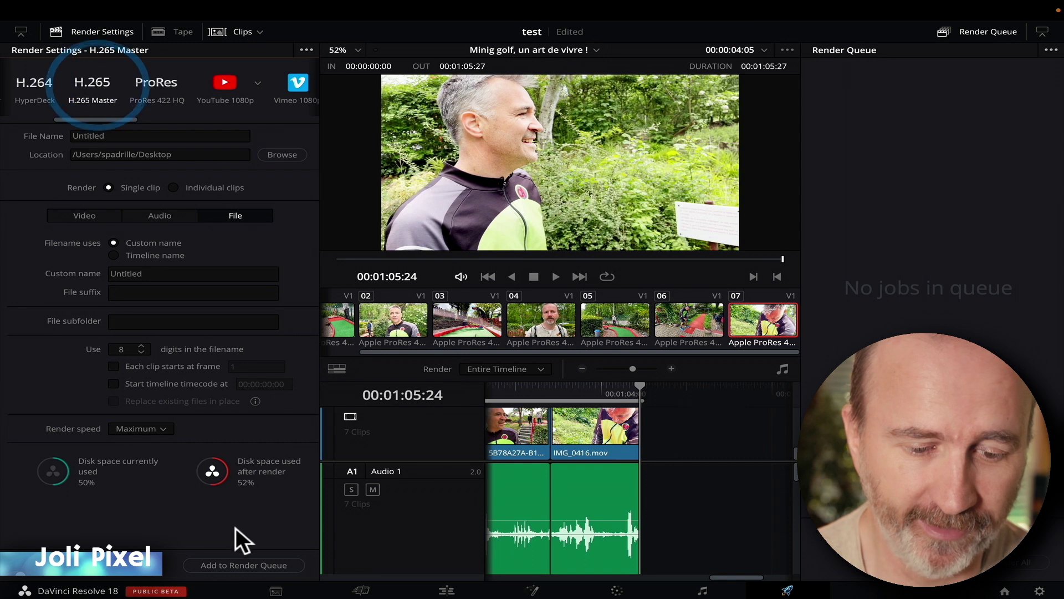
left_click(232, 558)
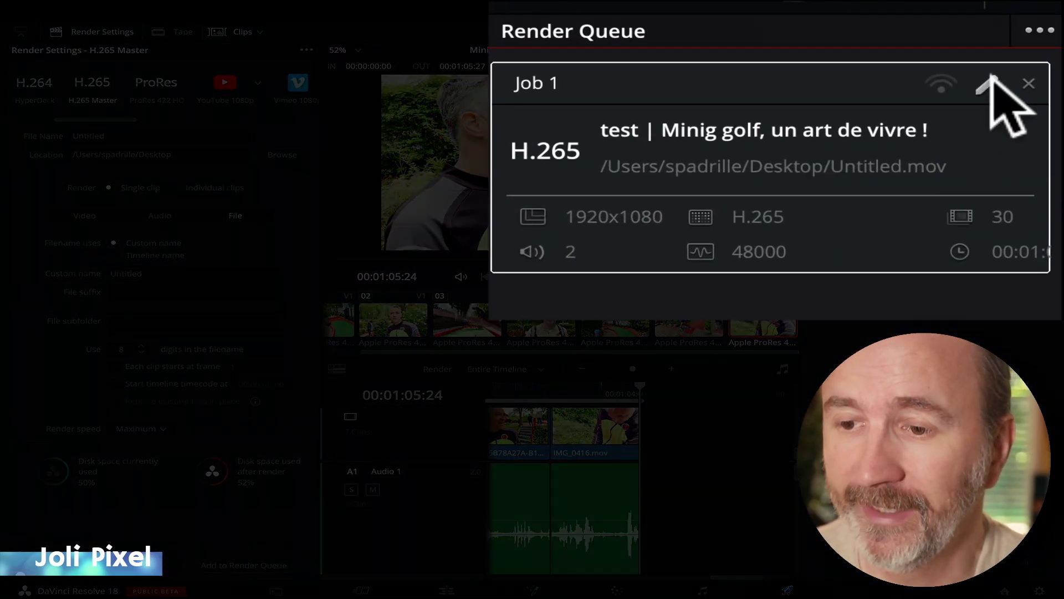
Step: Edit Job 1 in the render queue, change its video codec to H.264 and update the job
left_click(988, 83)
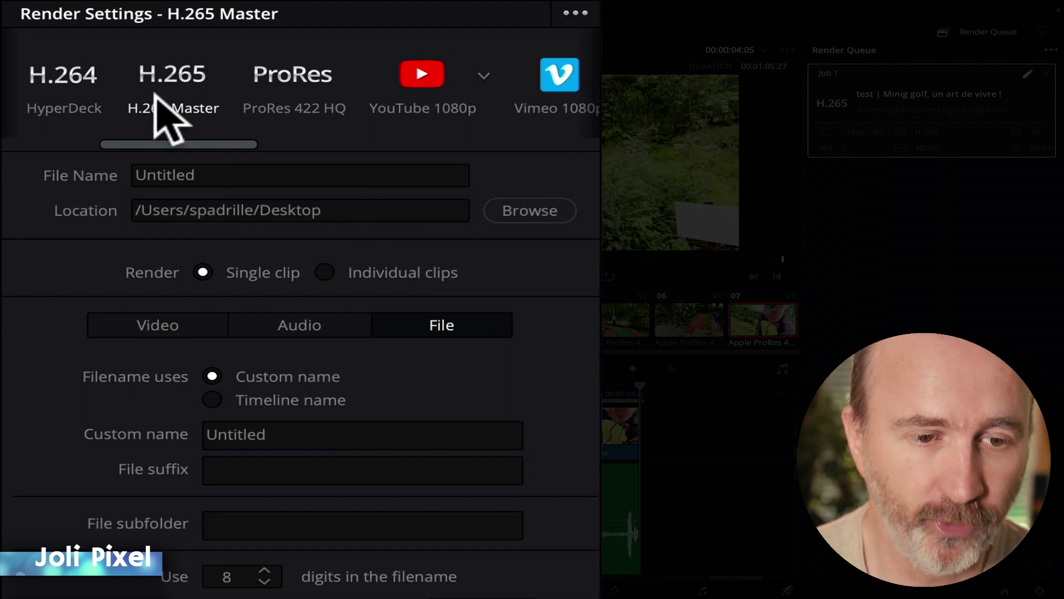
left_click(177, 326)
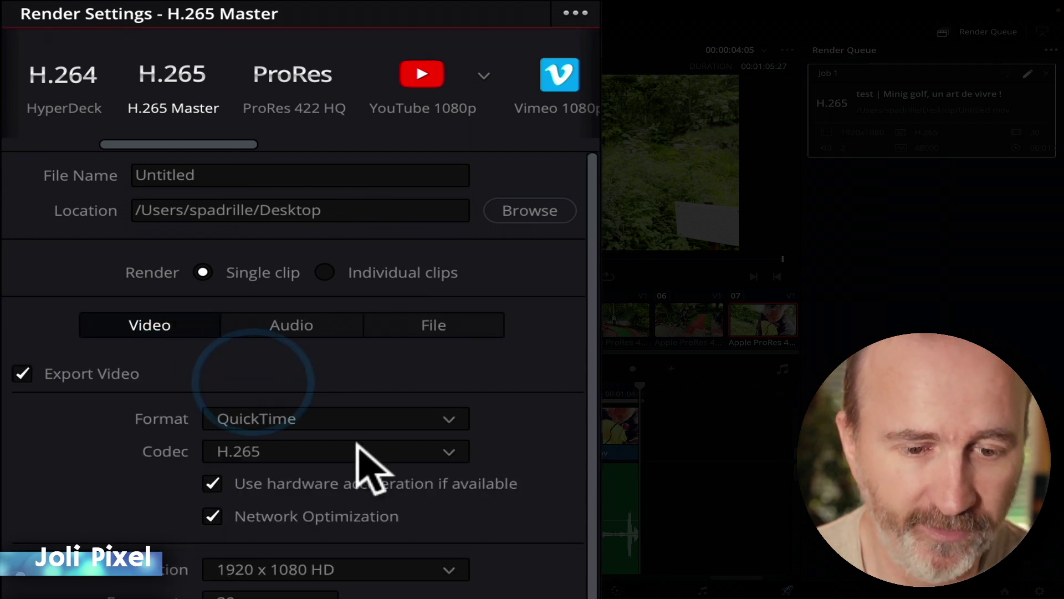
left_click(356, 449)
left_click(336, 582)
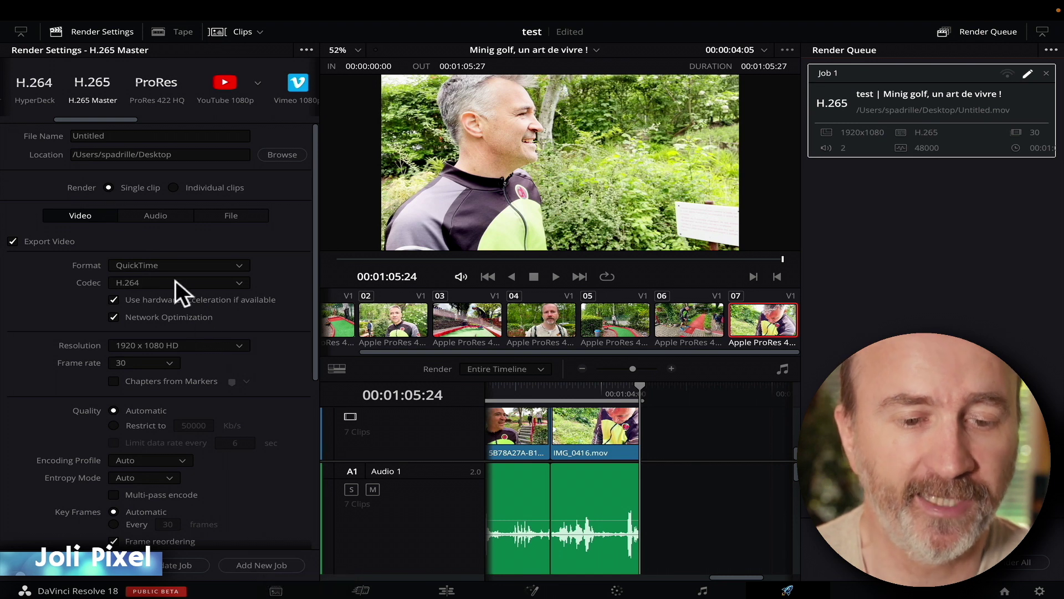
left_click(174, 564)
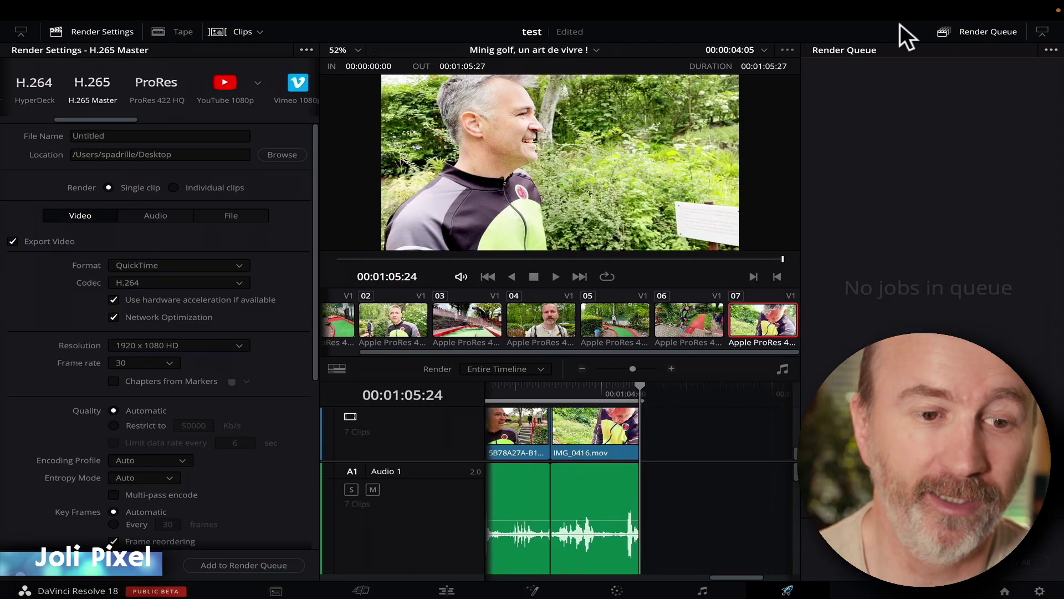
Step: Add one render job with the H.265 Master preset and another with the ProRes 422 HQ preset
left_click(103, 91)
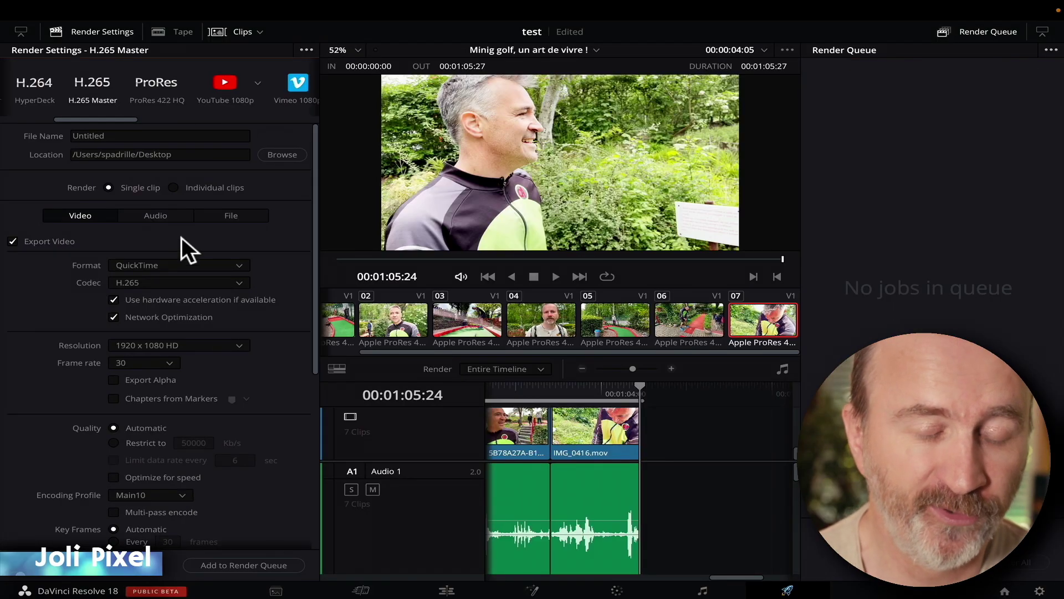
left_click(251, 565)
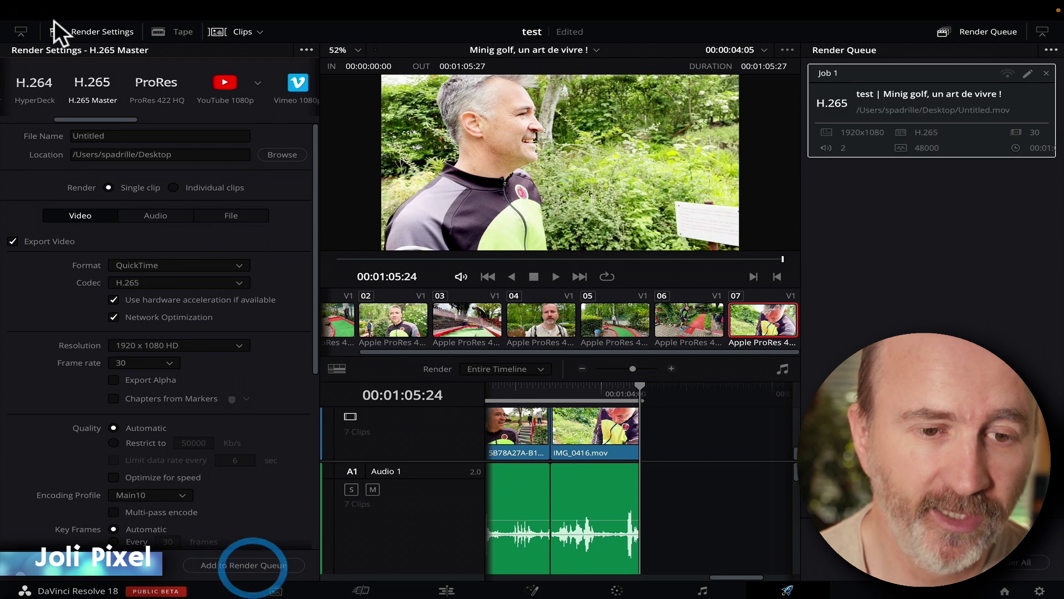
left_click(153, 95)
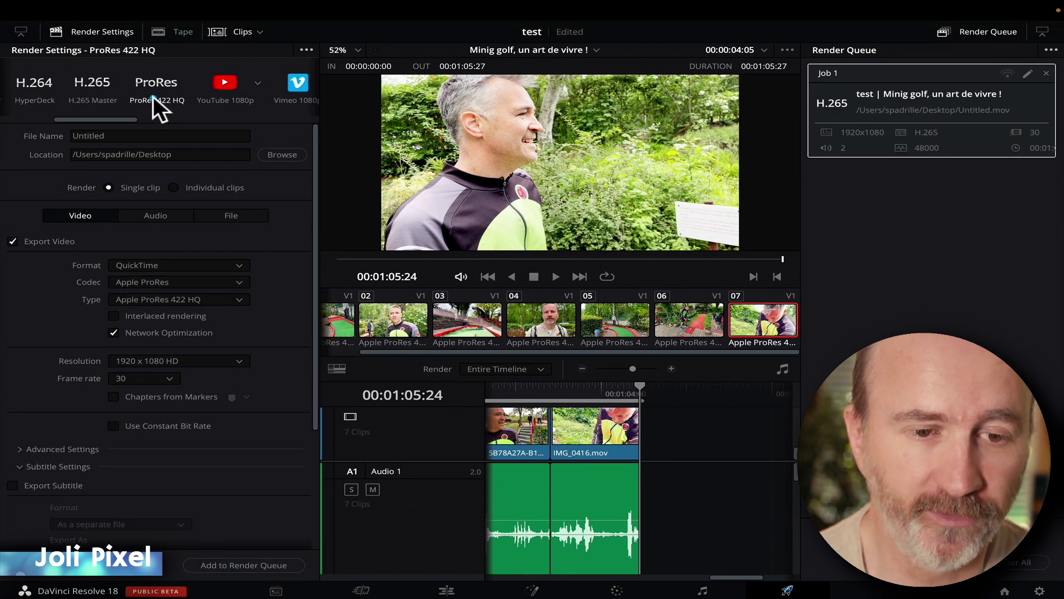
left_click(265, 564)
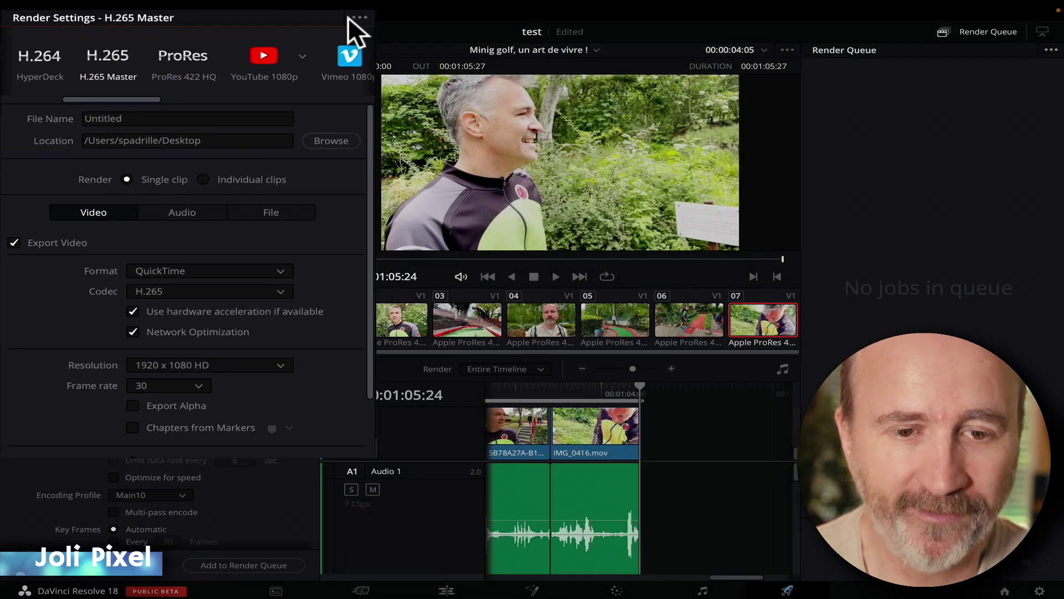
Step: Create an additional video output for the H.265 Master render and set the second output's codec to Apple ProRes
left_click(576, 13)
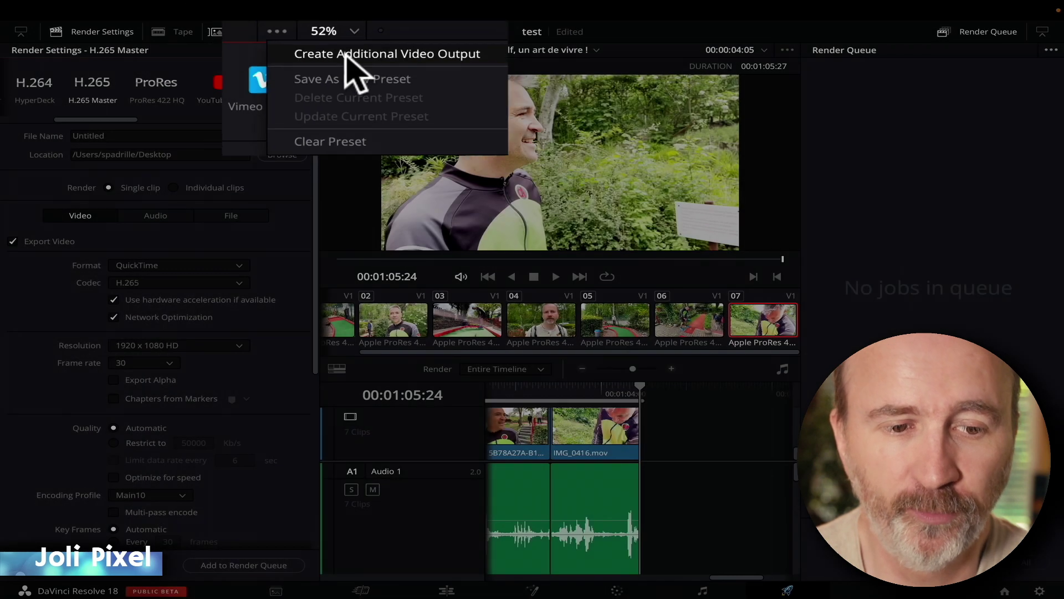
left_click(311, 51)
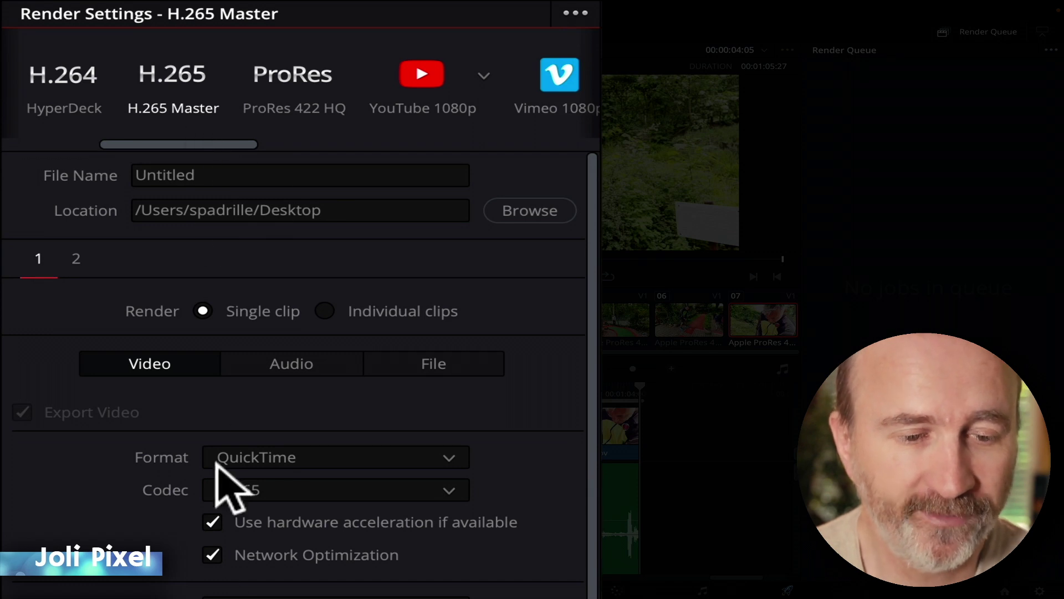
left_click(75, 258)
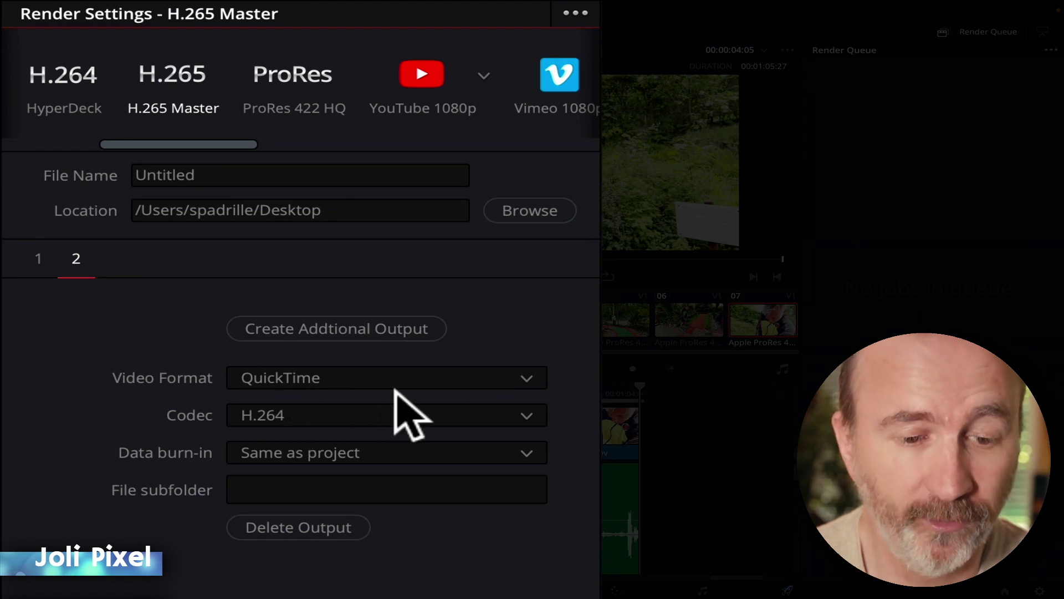
left_click(408, 415)
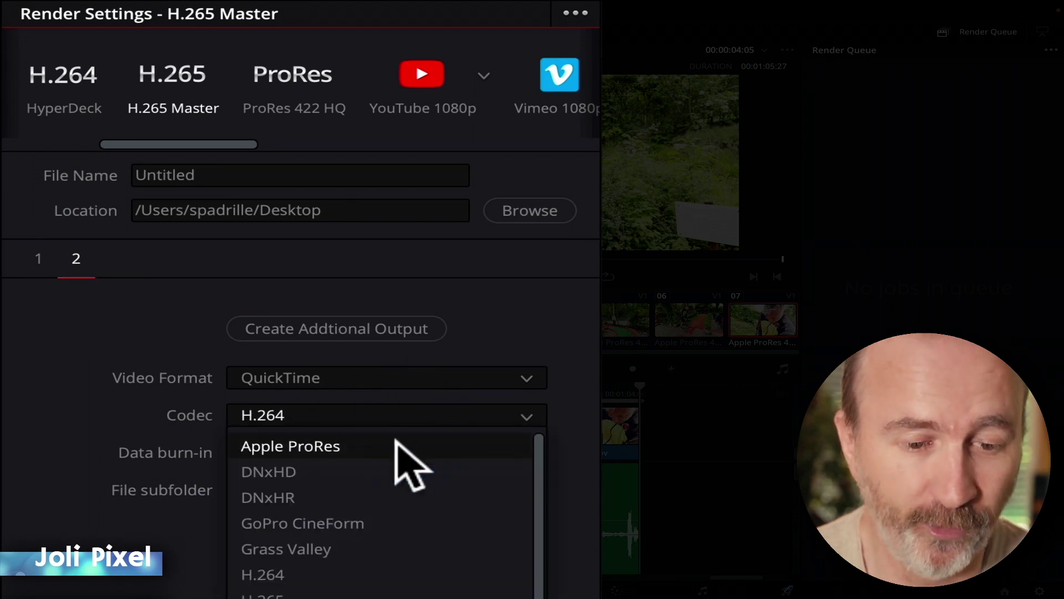
left_click(410, 447)
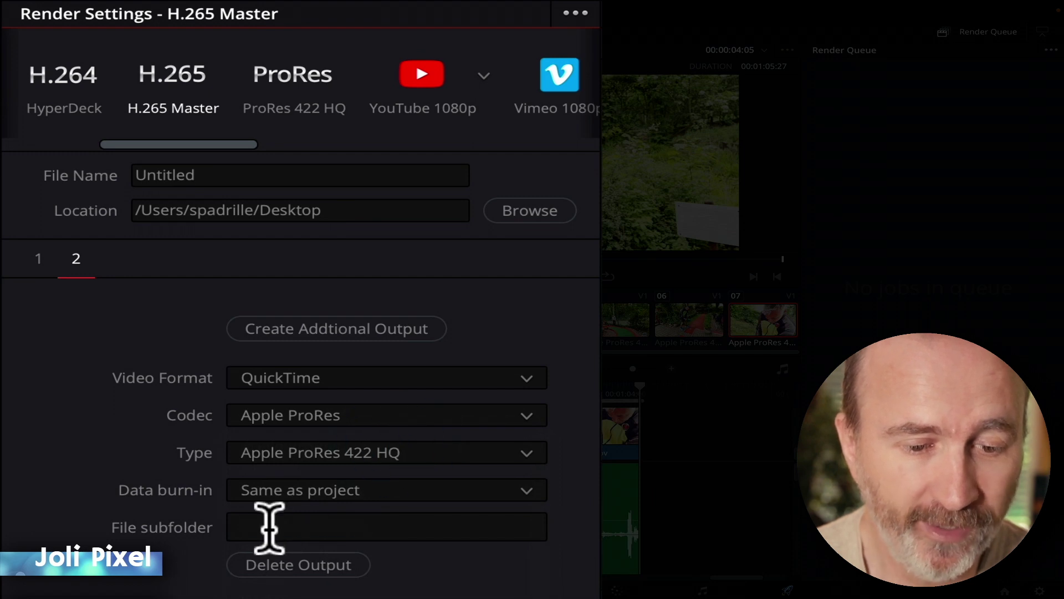
Step: Set the second output's file subfolder to ProRes and add the two-output job to the render queue
left_click(269, 528)
key("shift")
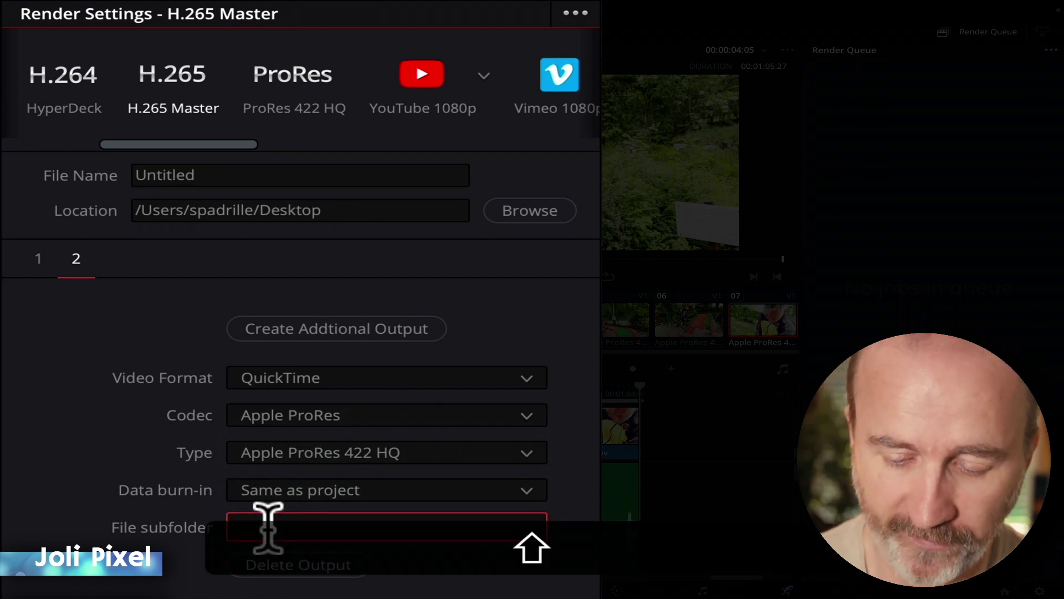
type("ProRes")
left_click(202, 409)
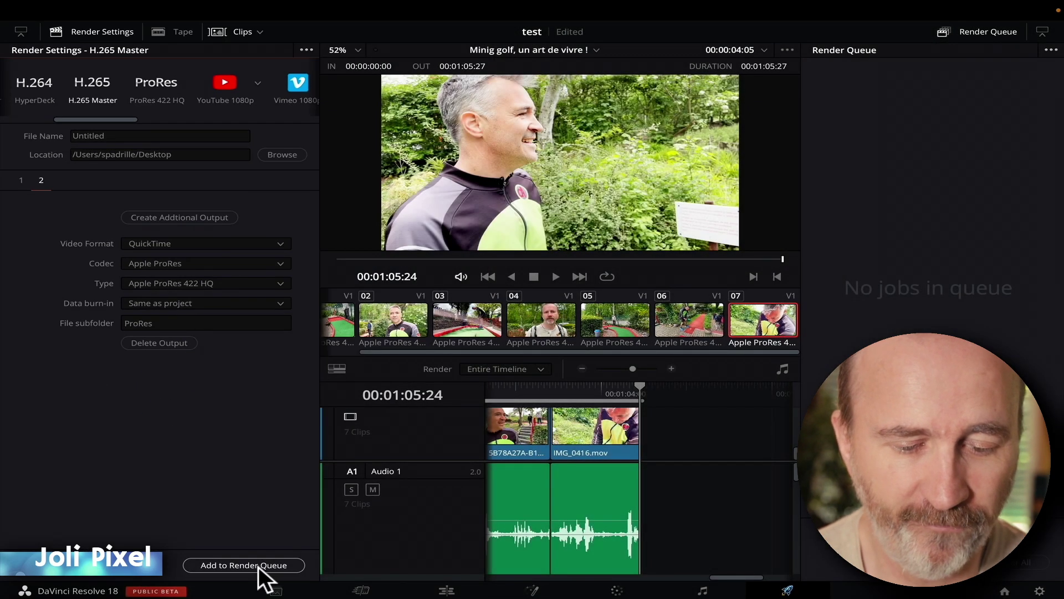
left_click(258, 566)
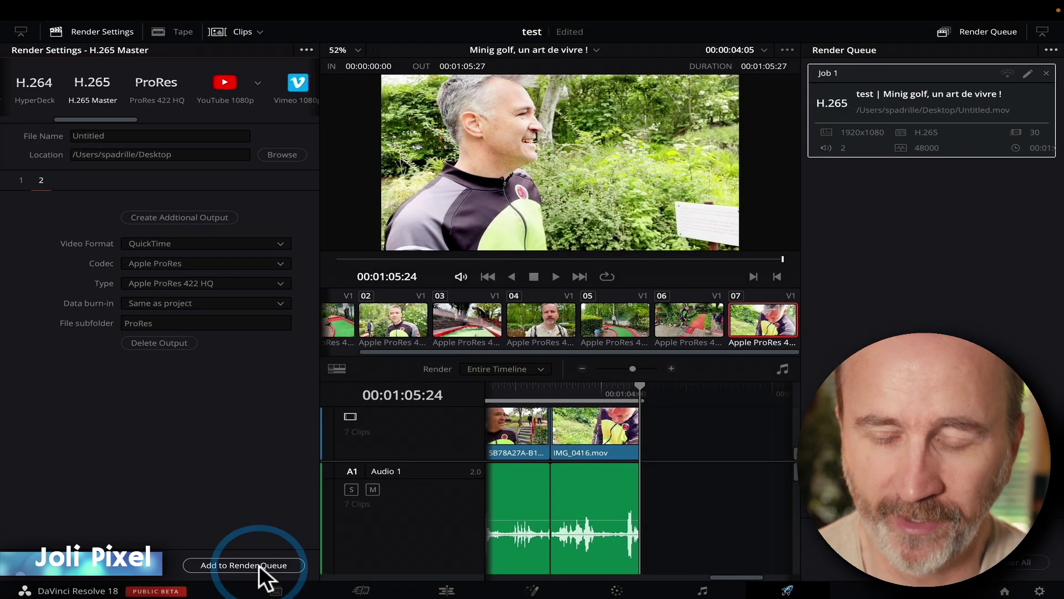
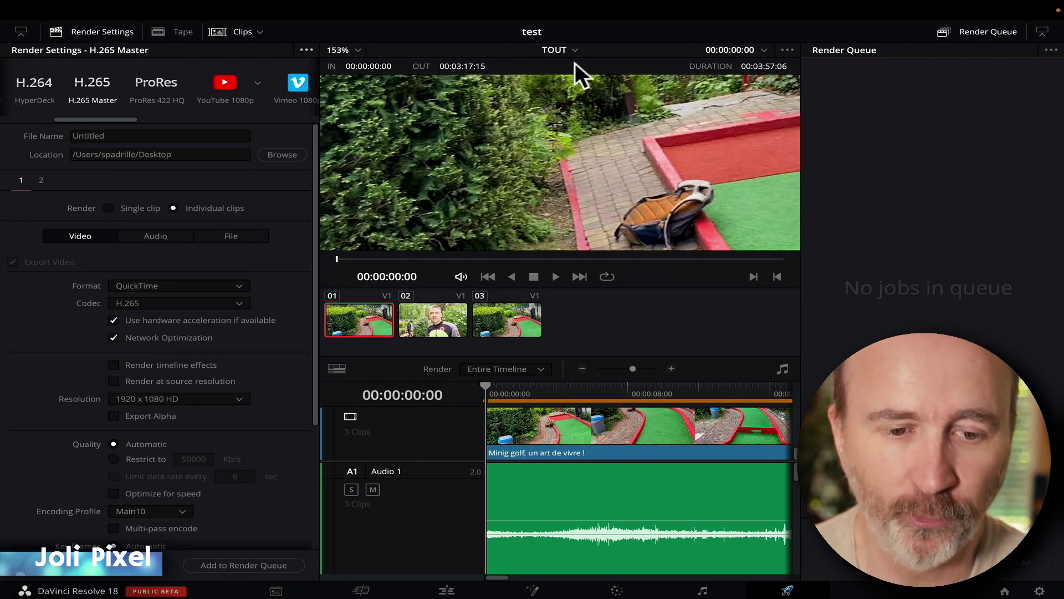
Step: Set the H.265 Master export of the TOUT timeline to individual clips and go through its three clips
left_click(34, 89)
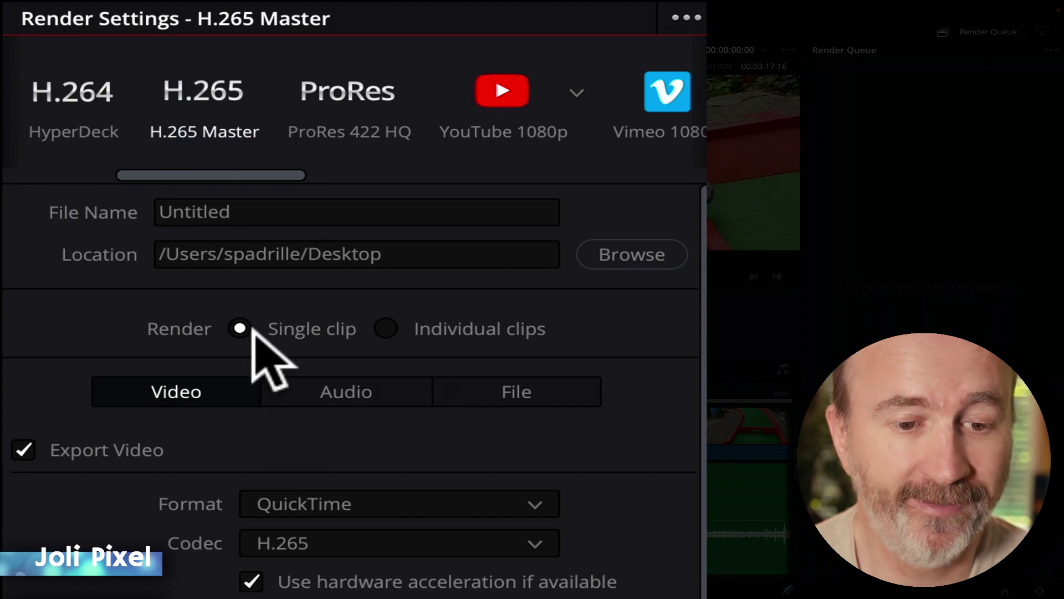
left_click(386, 328)
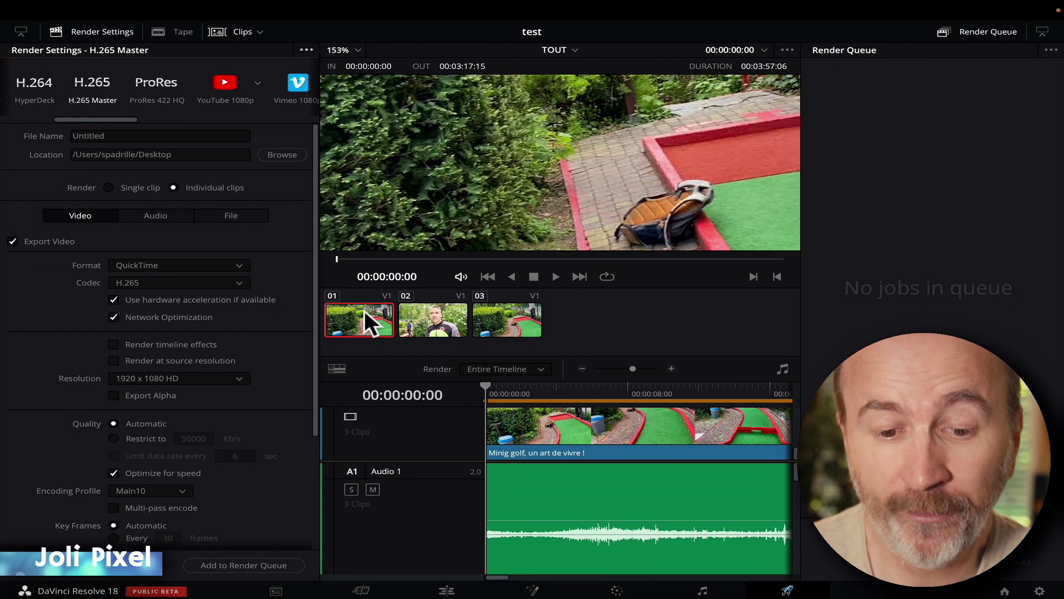
left_click(364, 310)
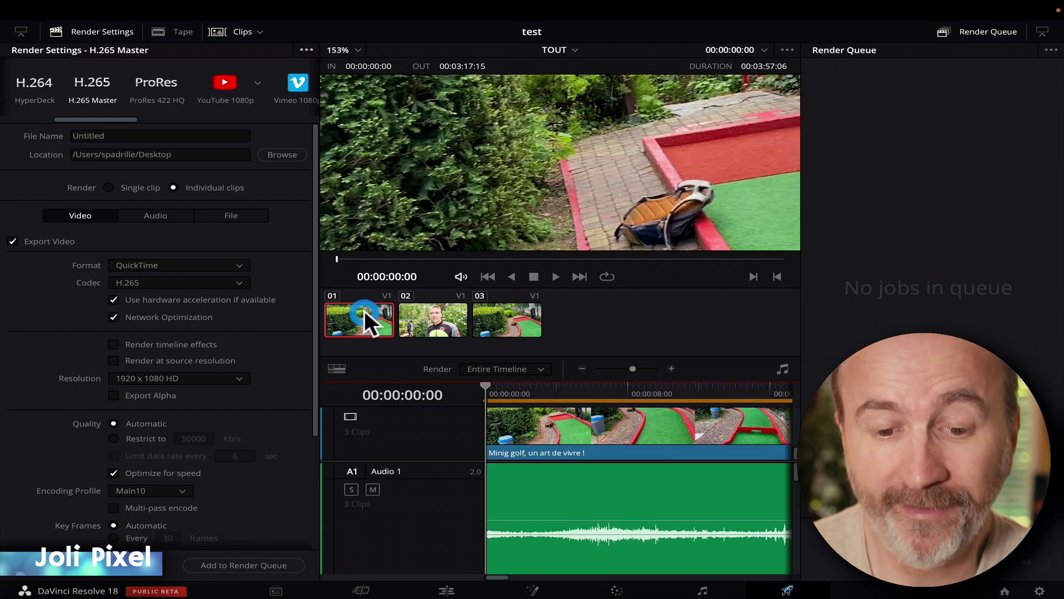
left_click(429, 314)
left_click(503, 318)
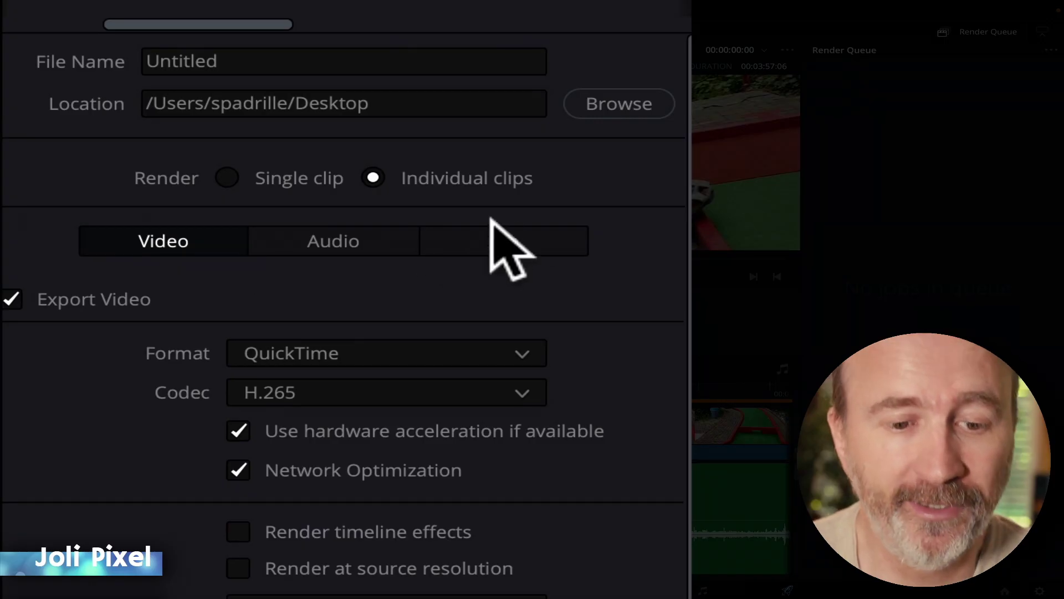
Step: Make the output file names use the source name, then add the individual-clips job to the render queue and start rendering
left_click(519, 228)
left_click(238, 330)
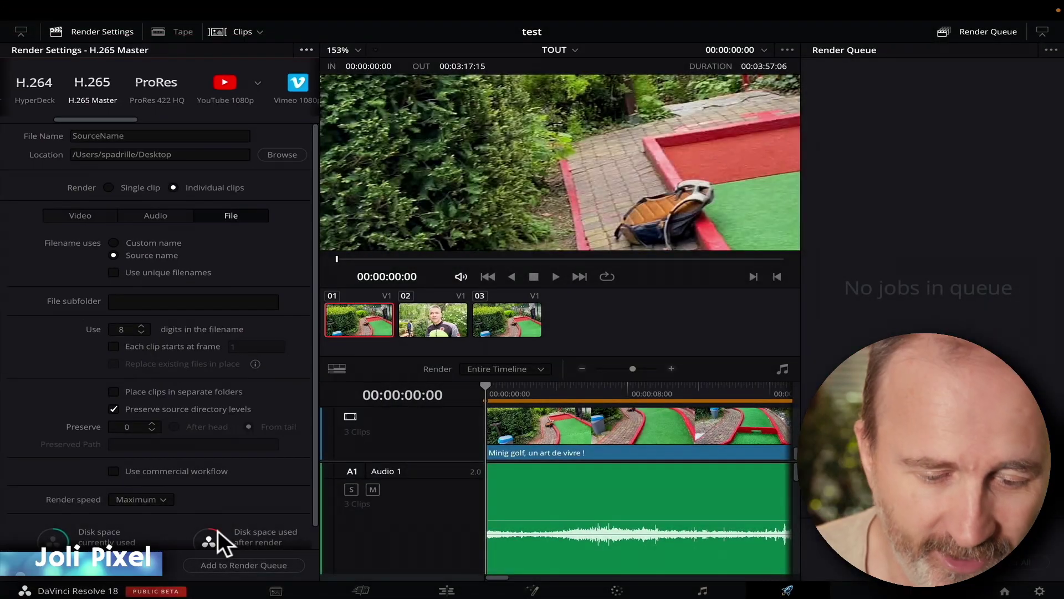
left_click(236, 558)
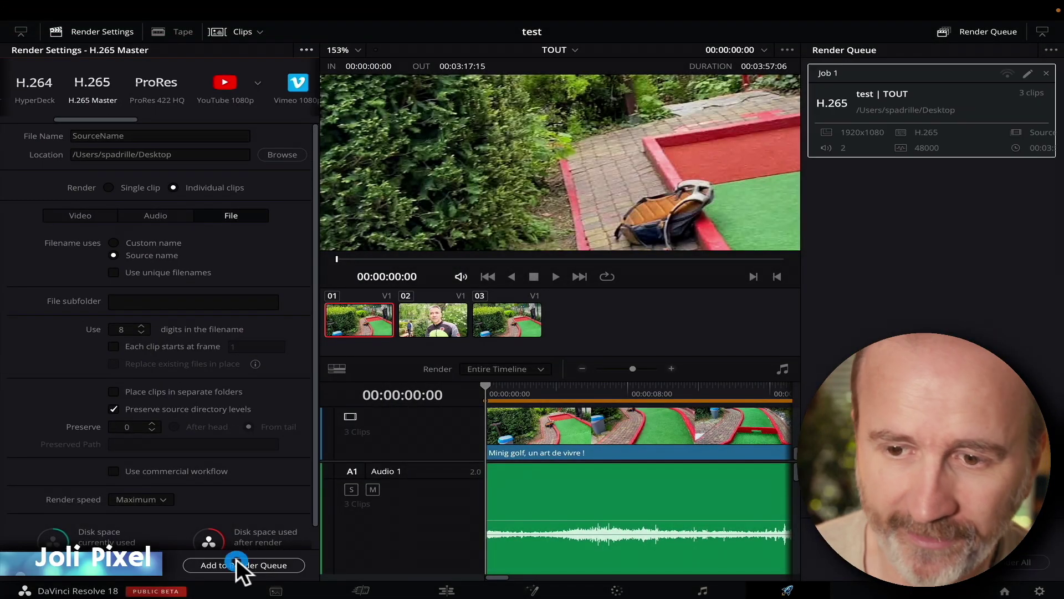
left_click(1014, 562)
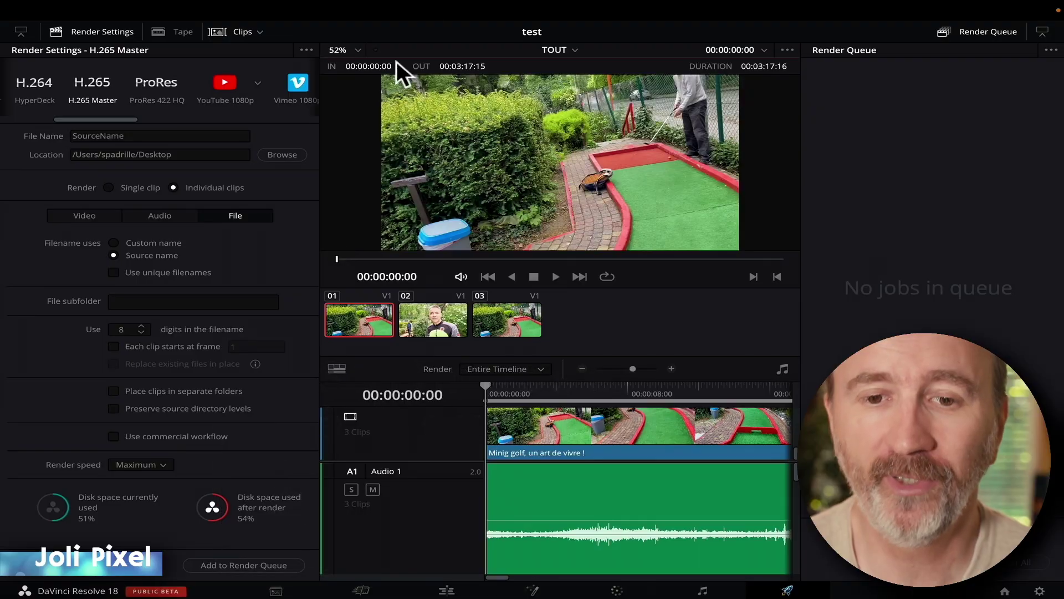
Step: Enable the project-level Record Timecode data burn-in and preview it by playing the TOUT timeline on the Edit page
mouse_move(517, 1)
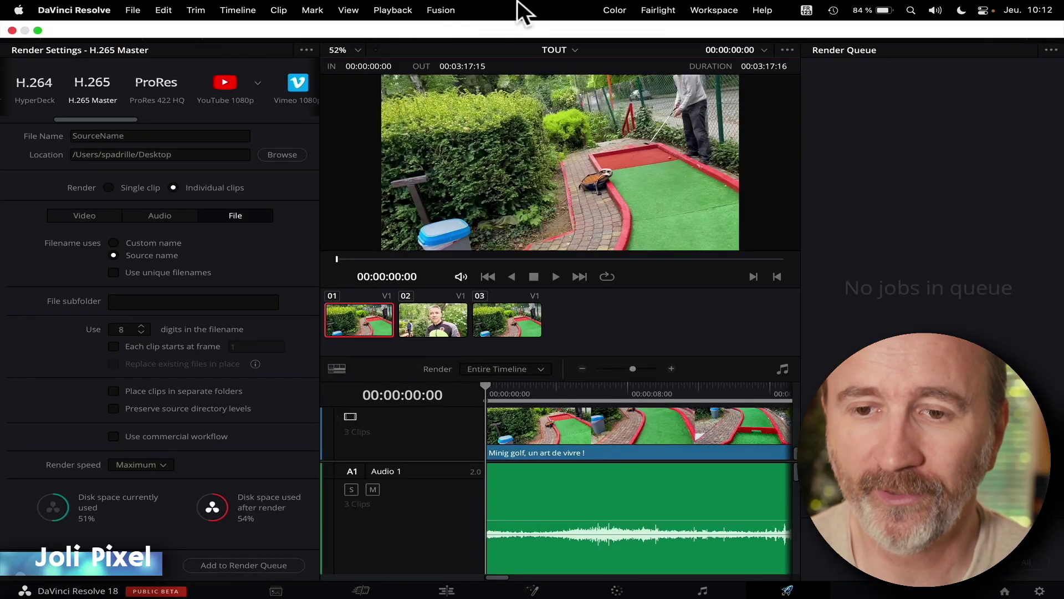
left_click(718, 10)
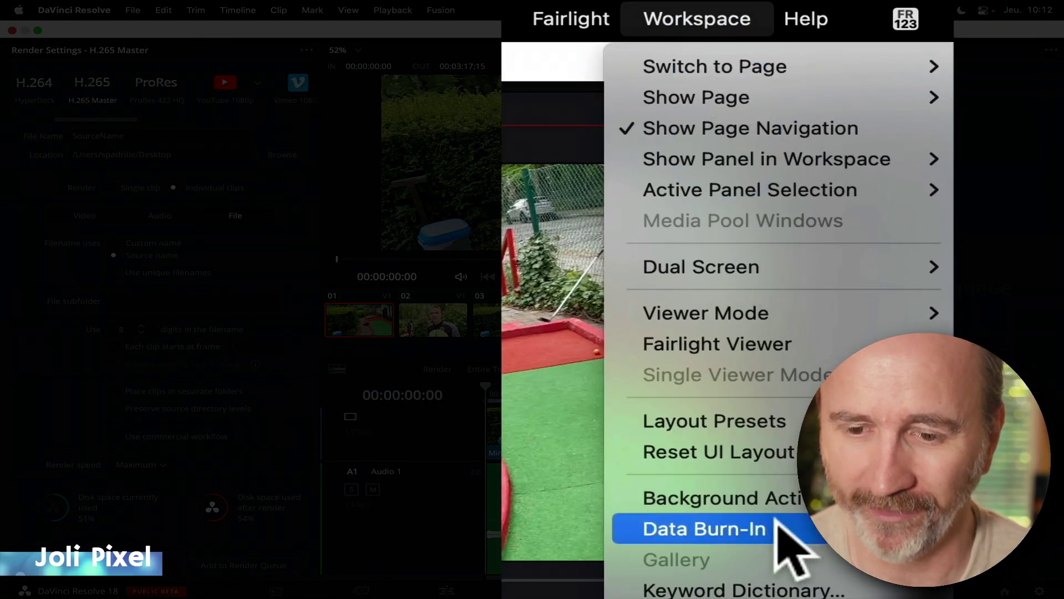
left_click(776, 521)
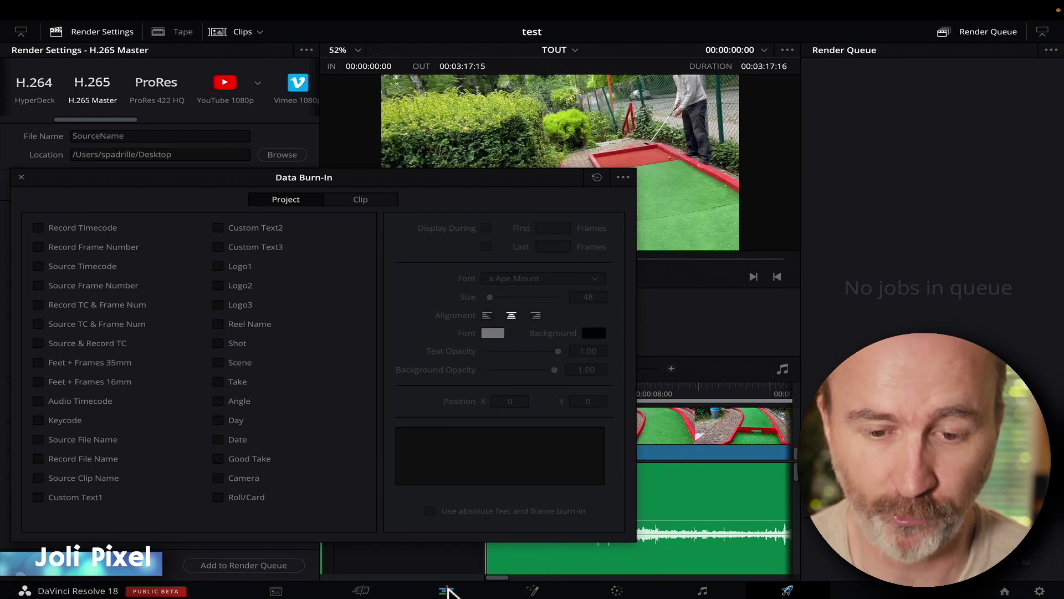
left_click(447, 591)
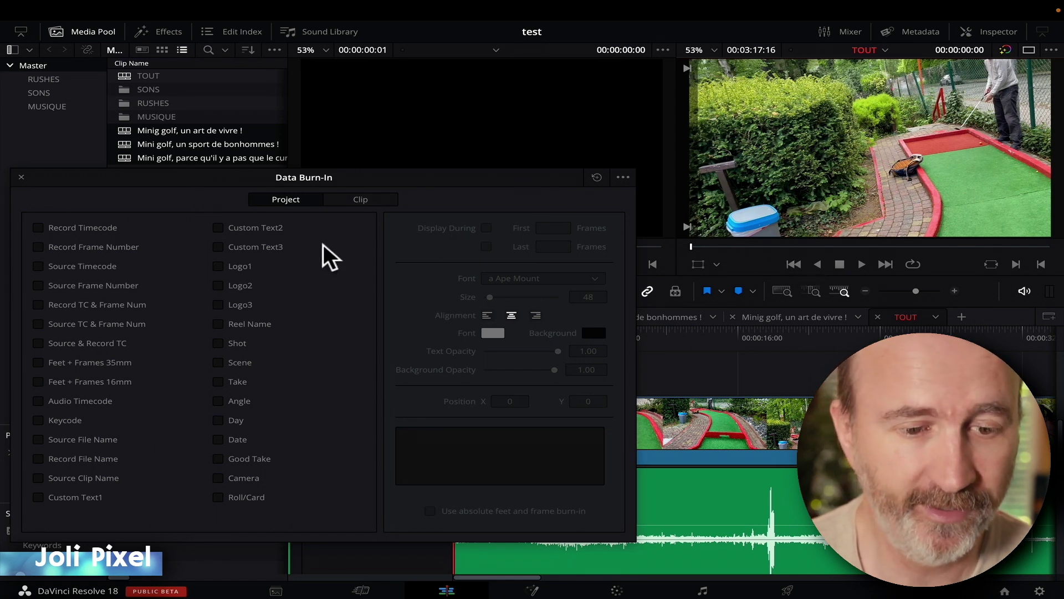
left_click(38, 228)
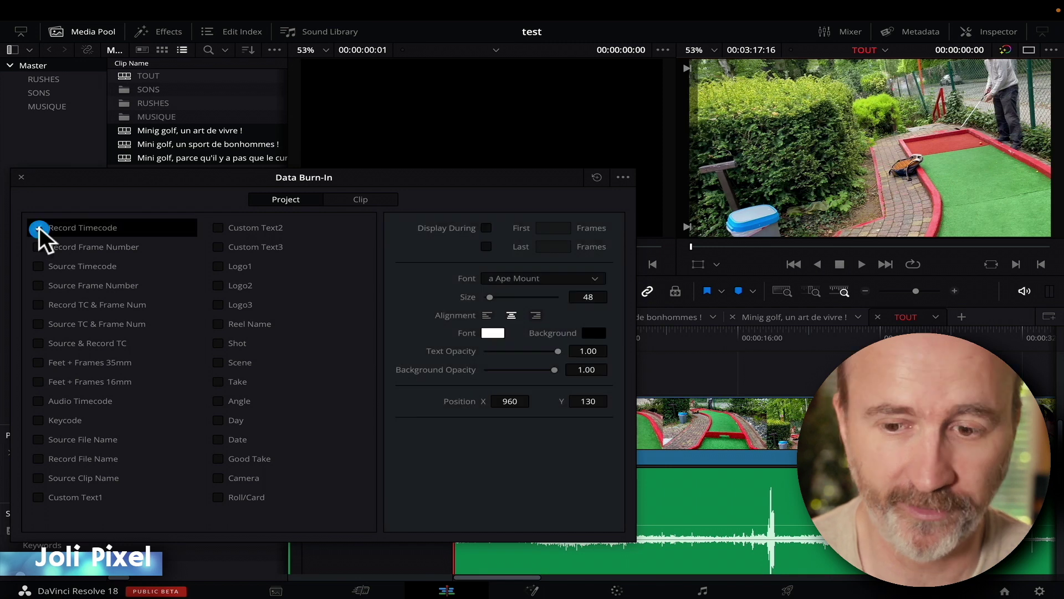
key("space")
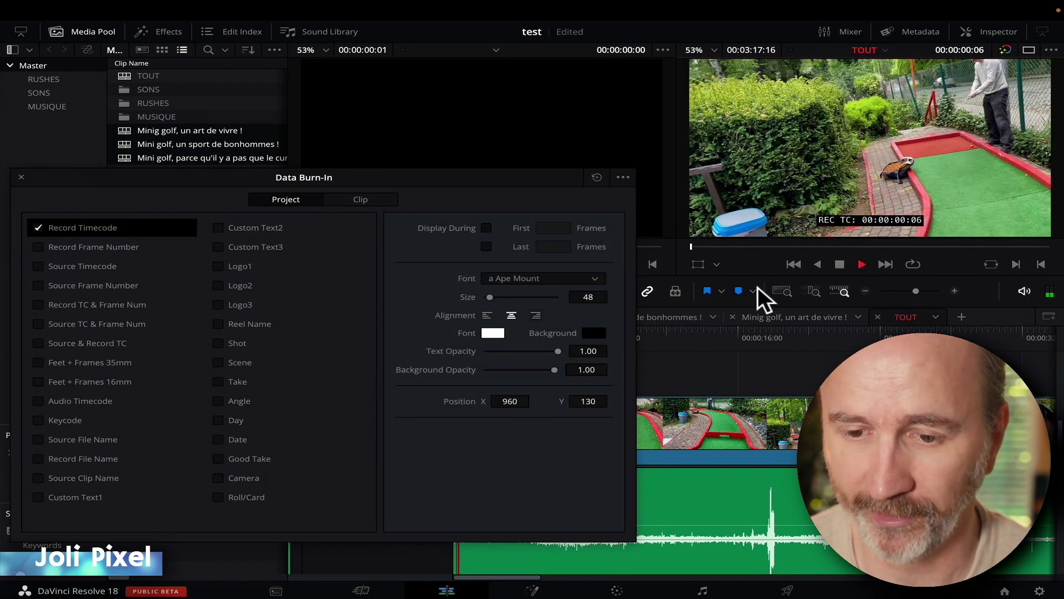
key("space")
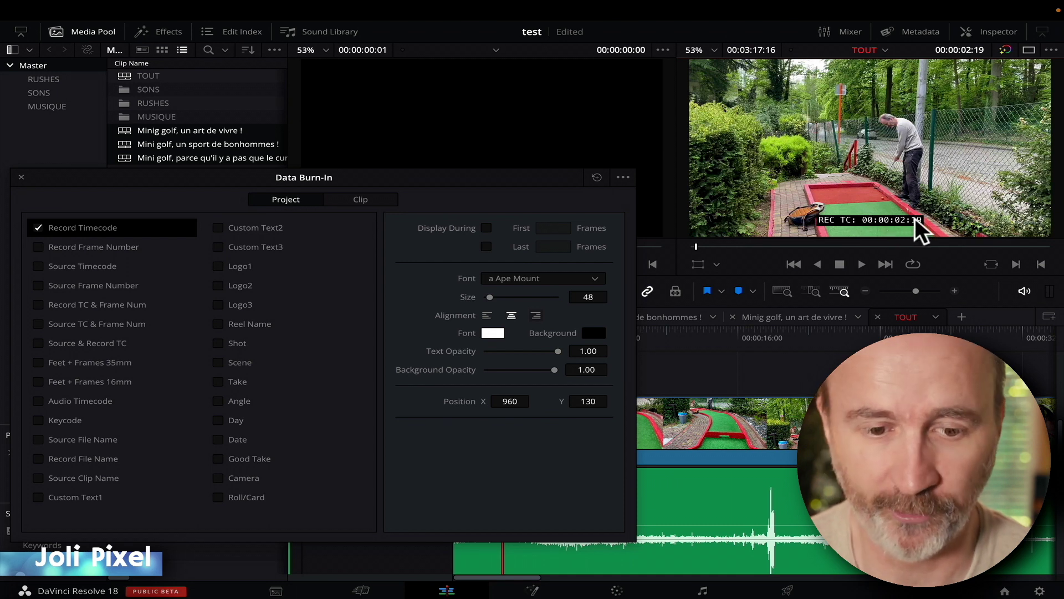
key("Down")
Step: Add the Custom Text1 burn-in "Première version", return to the Deliver page and close the Data Burn-In window
left_click(38, 496)
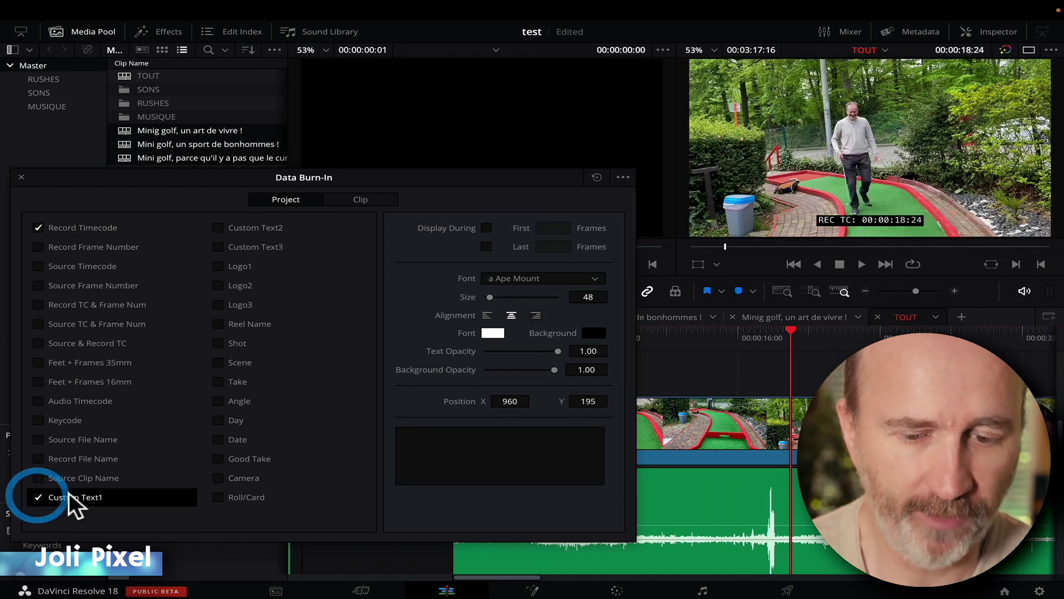
type("Première version")
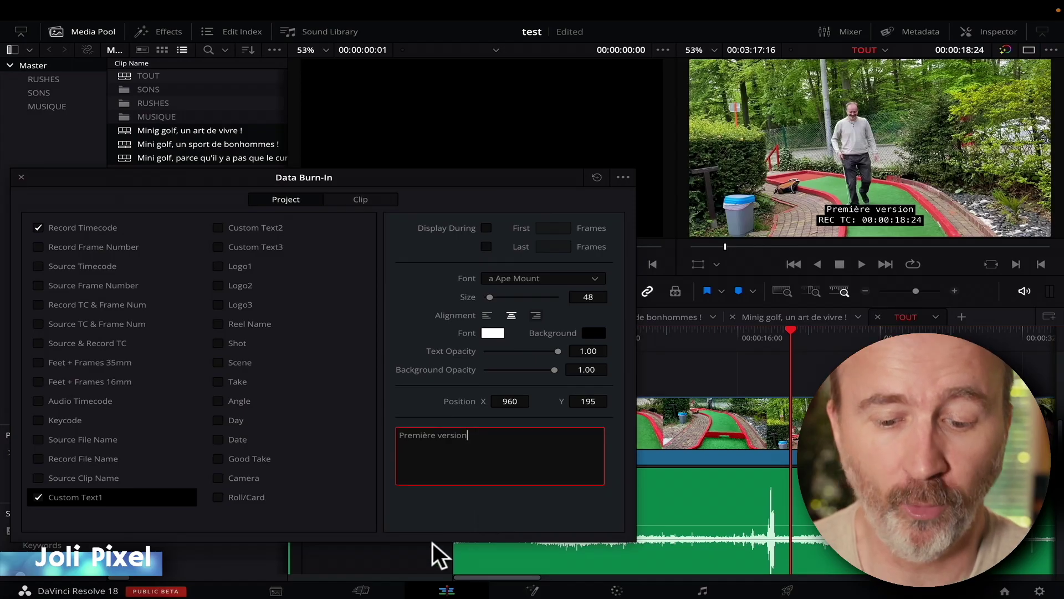
left_click(787, 590)
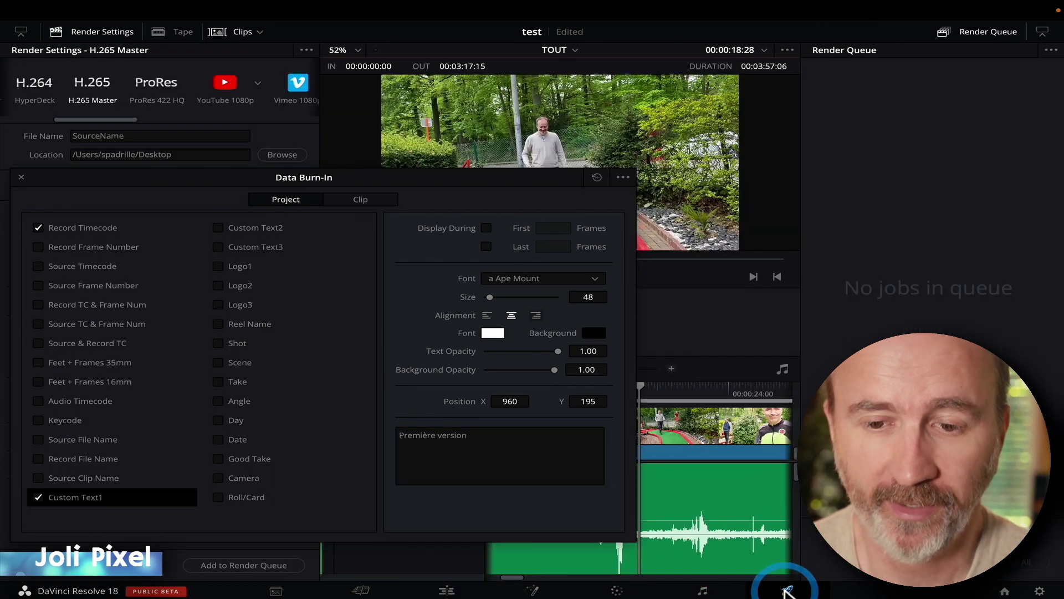
left_click(21, 175)
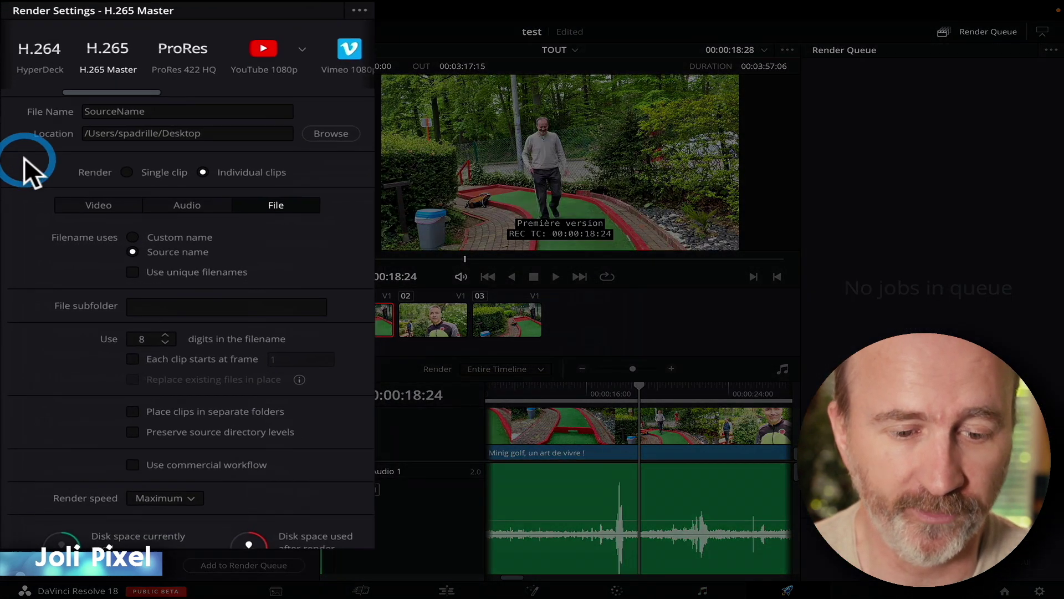
Step: Check the video export's Advanced Settings down to Data burn-in, then queue and render the individual clips, replacing the existing files
left_click(113, 229)
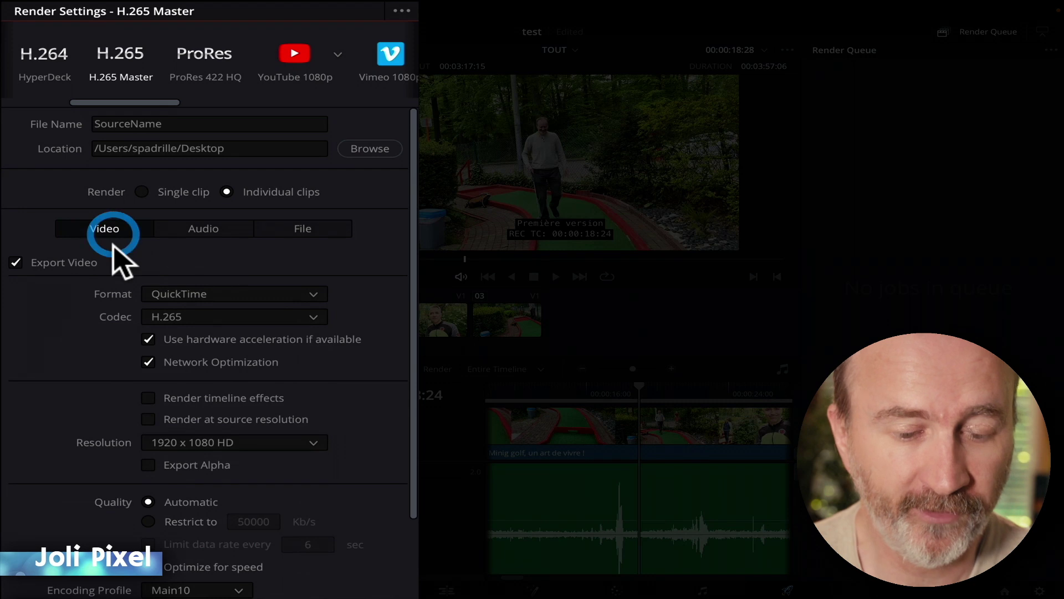
scroll(79, 475, "down", 5)
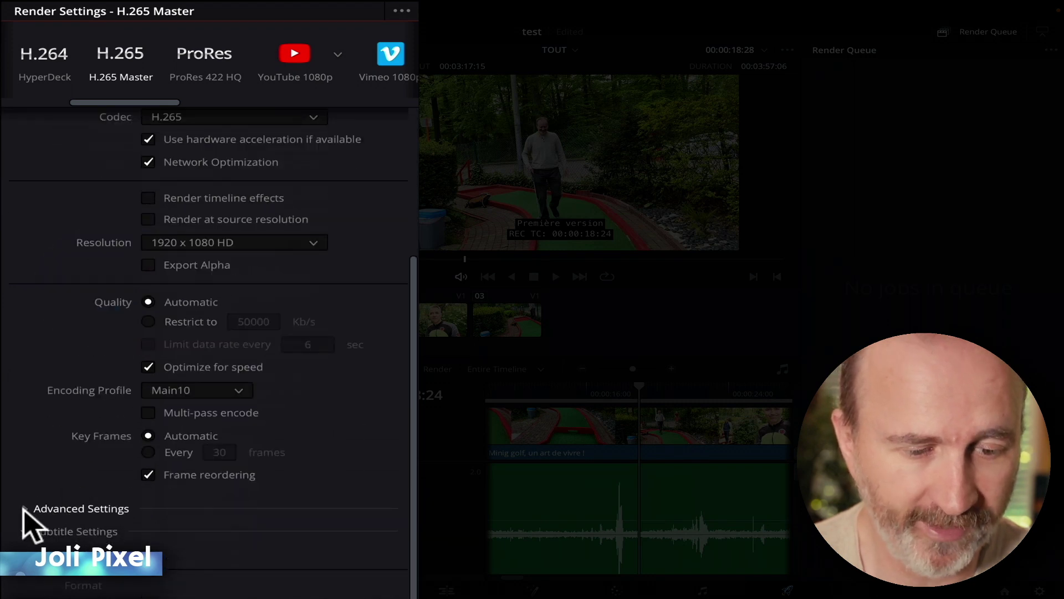
scroll(31, 524, "down", 3)
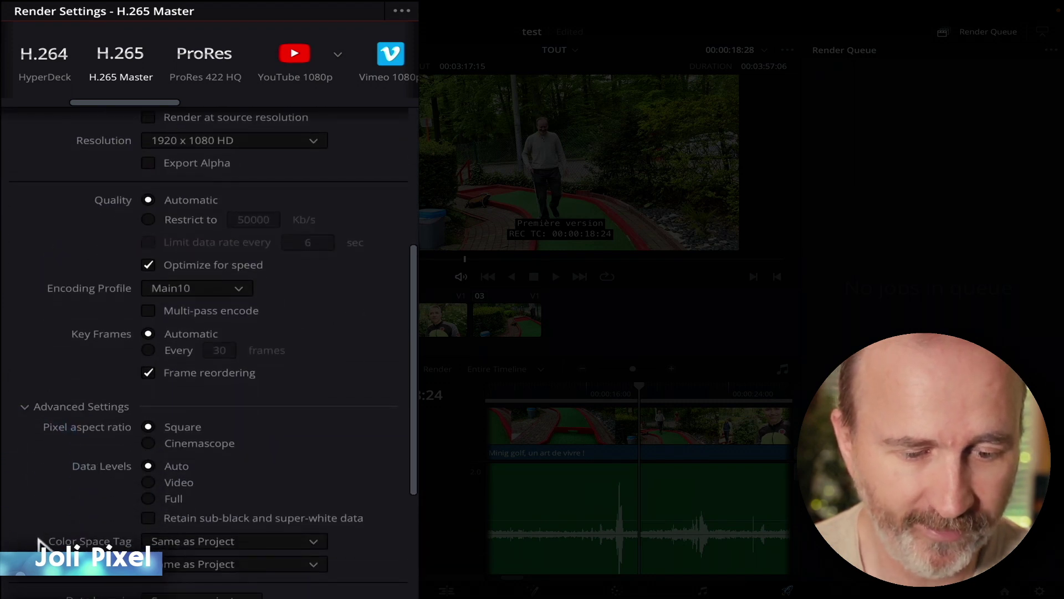
scroll(40, 541, "down", 2)
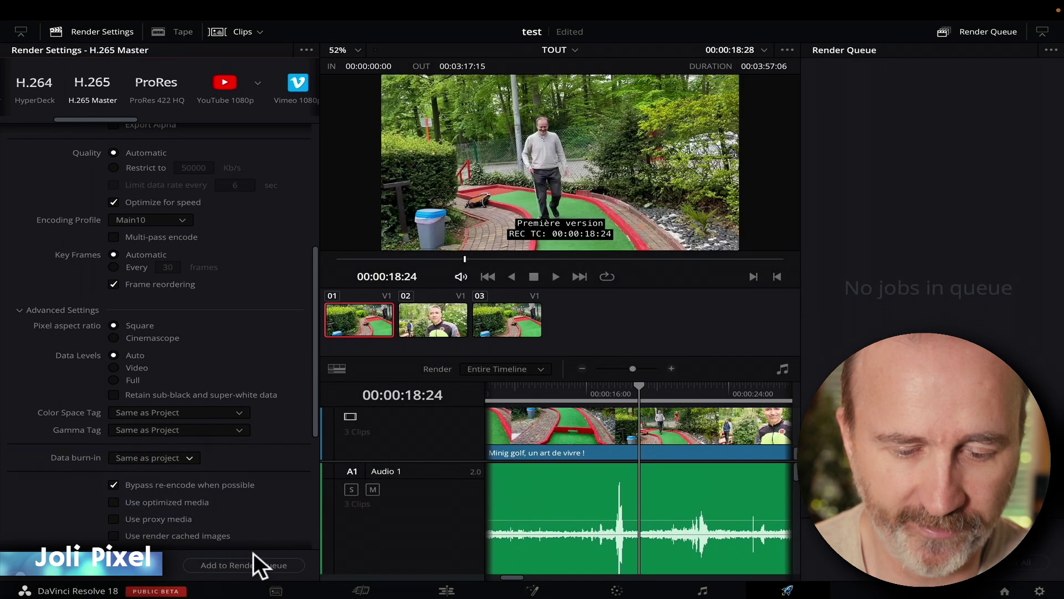
left_click(249, 563)
left_click(1023, 563)
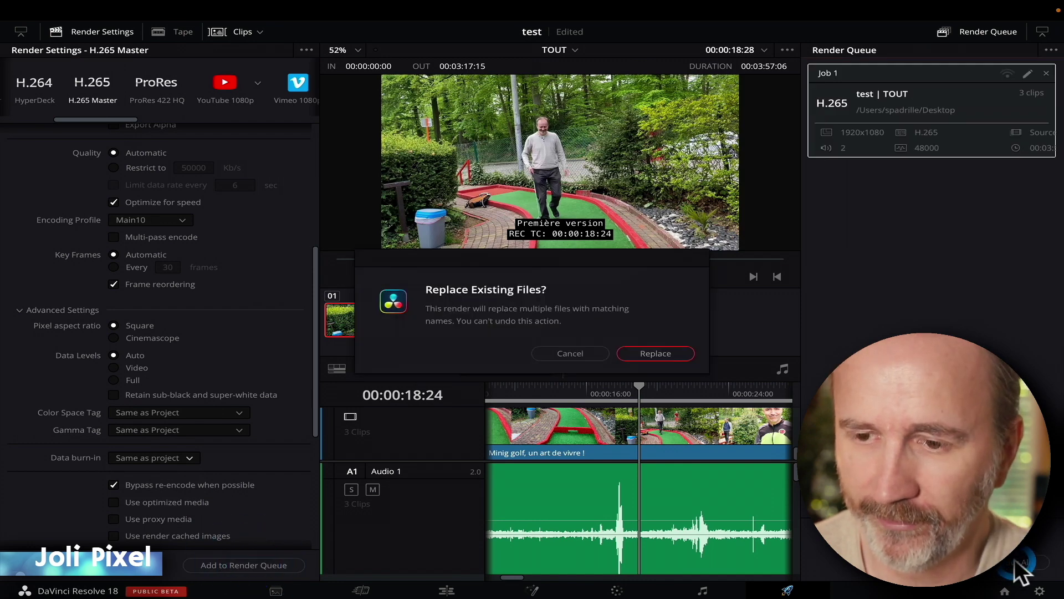
left_click(666, 354)
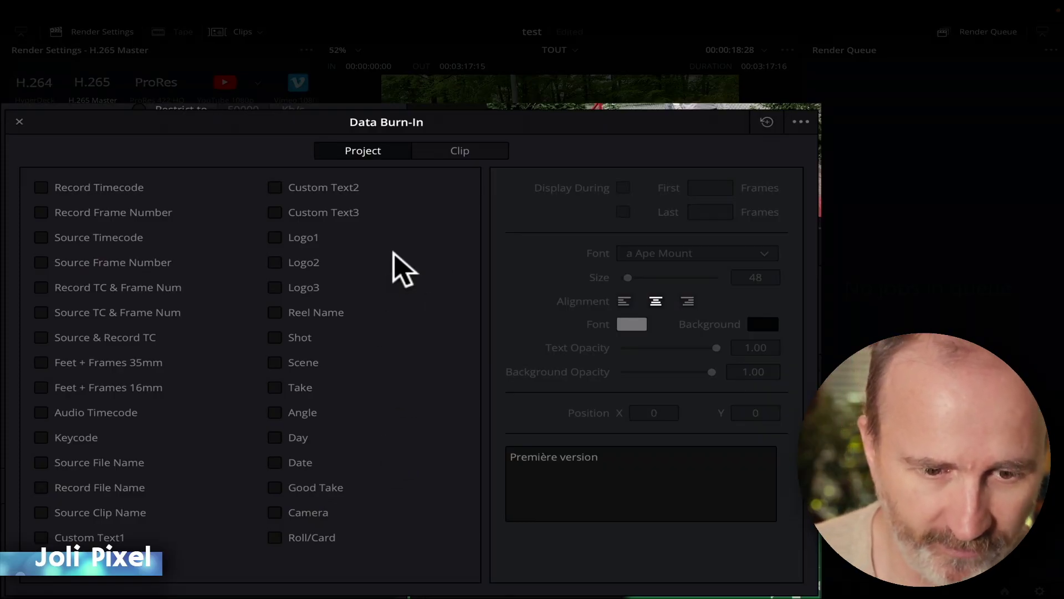
Step: Enable the project-level Logo1 burn-in and import heart_PNG51321.png as its image
left_click(275, 238)
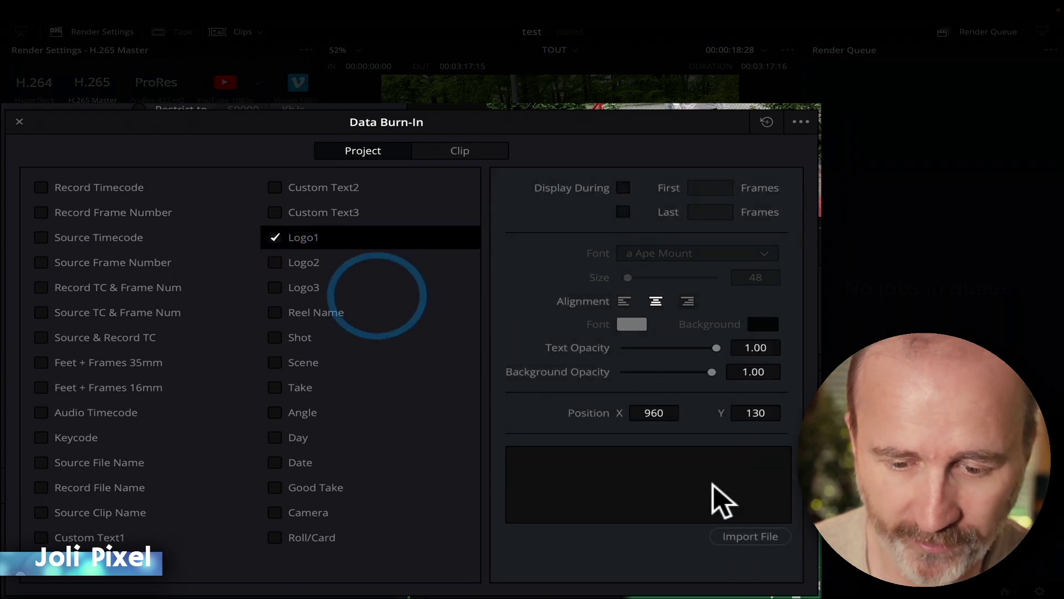
left_click(757, 536)
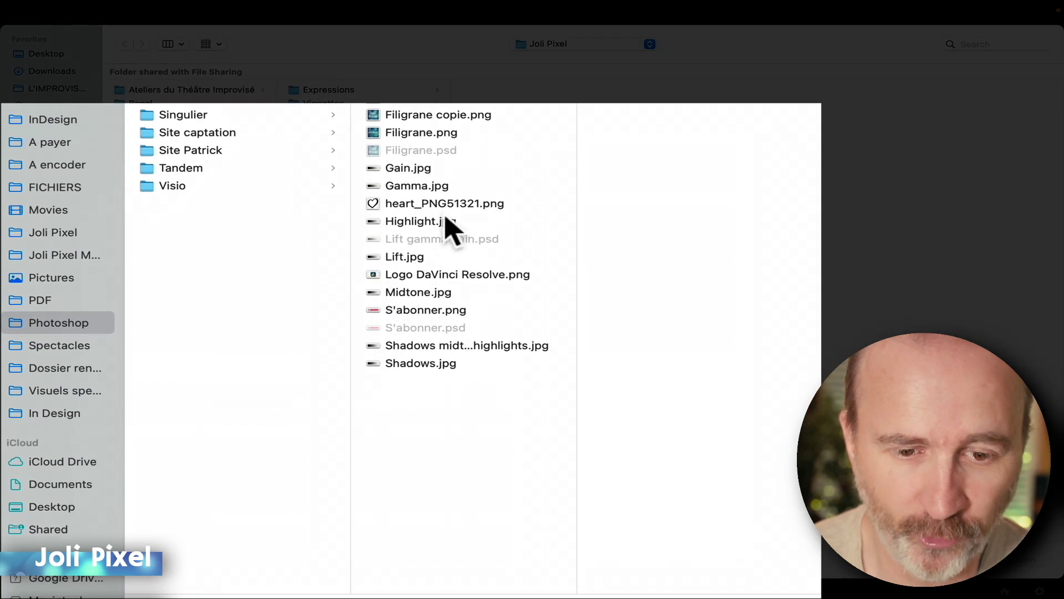
left_click(429, 204)
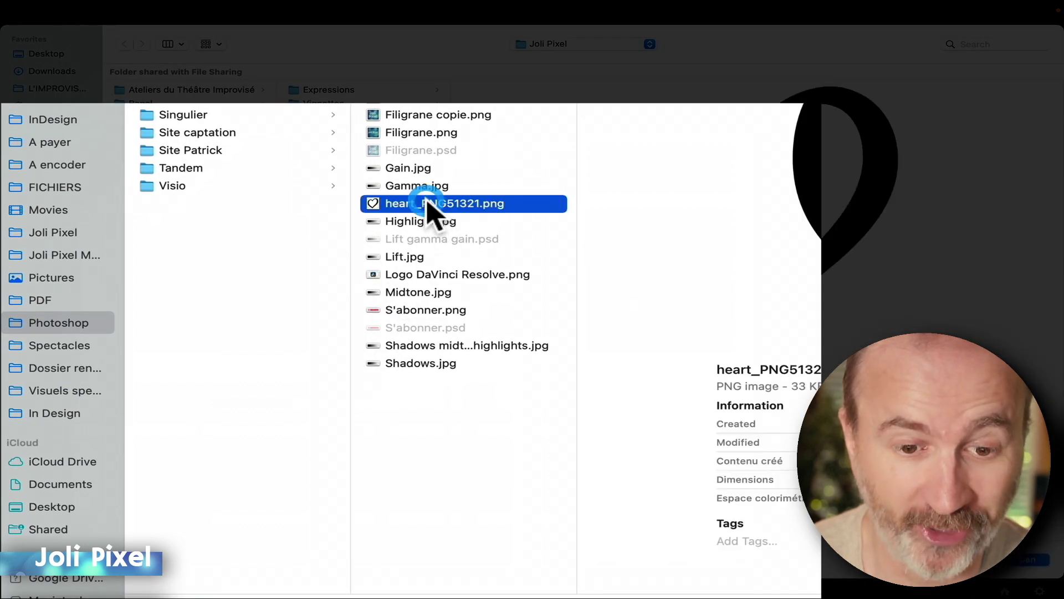
left_click(1031, 560)
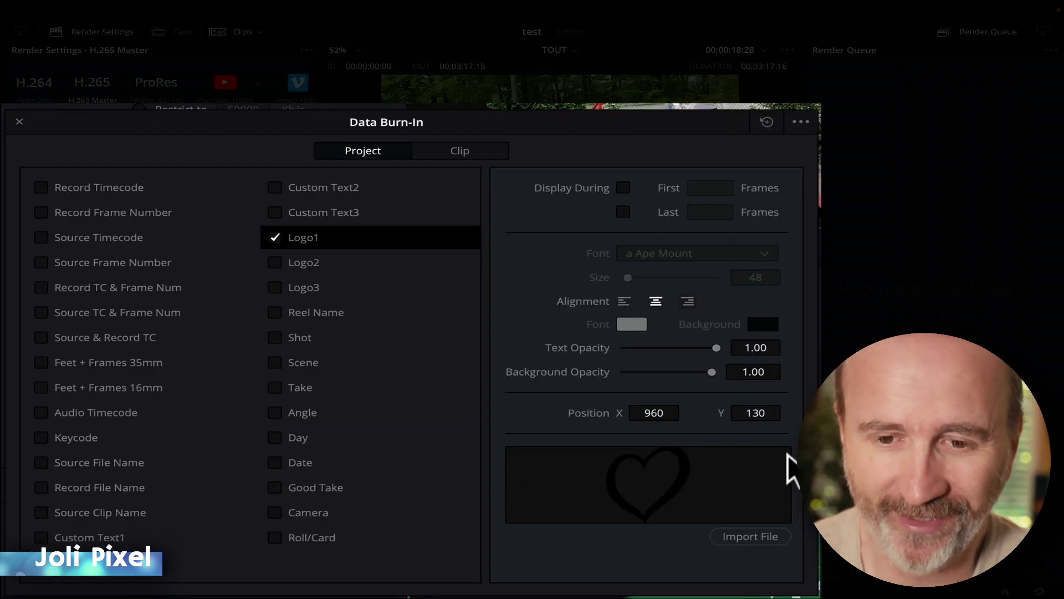
Step: Move the heart logo up to Y position 1080 and lower its background opacity to 0.17
mouse_move(642, 115)
left_mouse_down()
mouse_move(613, 194)
mouse_move(447, 174)
mouse_move(414, 183)
left_mouse_up()
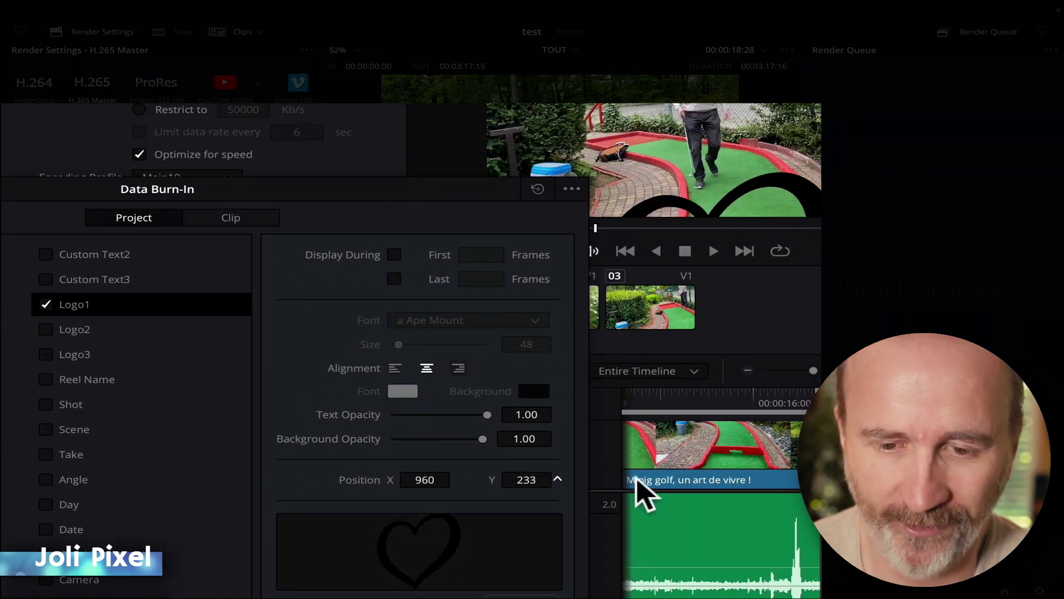
left_click_drag(525, 480, 524, 482)
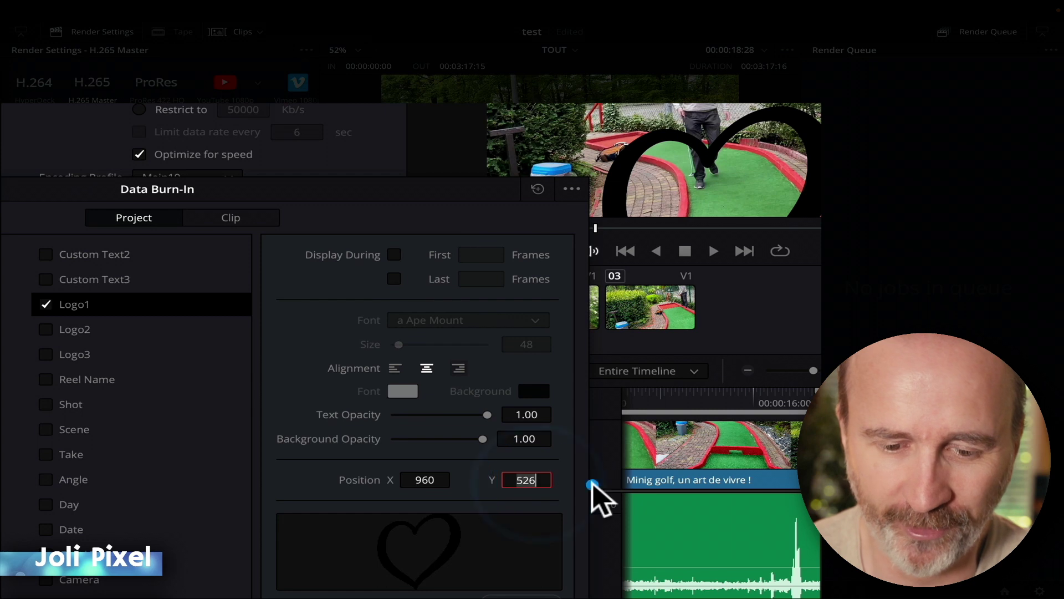
left_click_drag(560, 491, 768, 504)
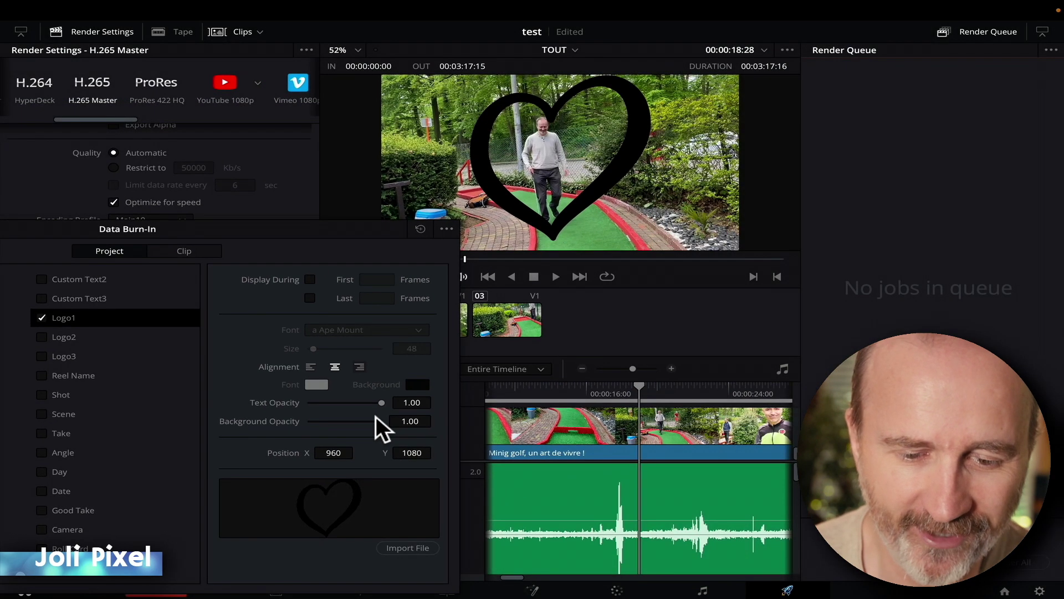
left_click_drag(480, 434, 451, 434)
left_click_drag(354, 417, 318, 420)
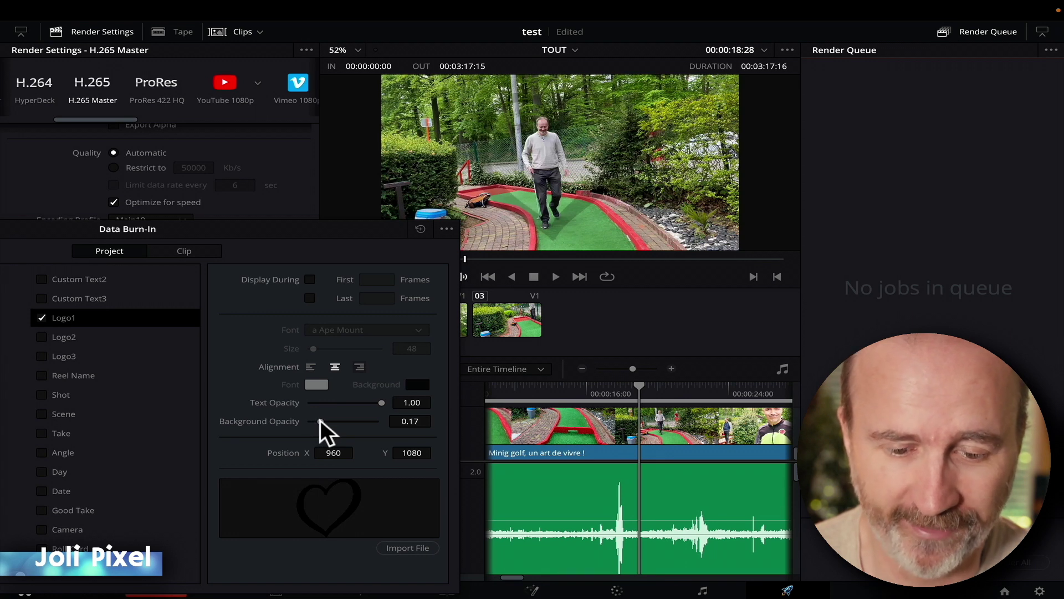
Step: Close the Data Burn-In window, add the individual-clips export to the render queue and start rendering
mouse_move(212, 225)
left_mouse_down()
mouse_move(334, 234)
mouse_move(448, 217)
left_mouse_up()
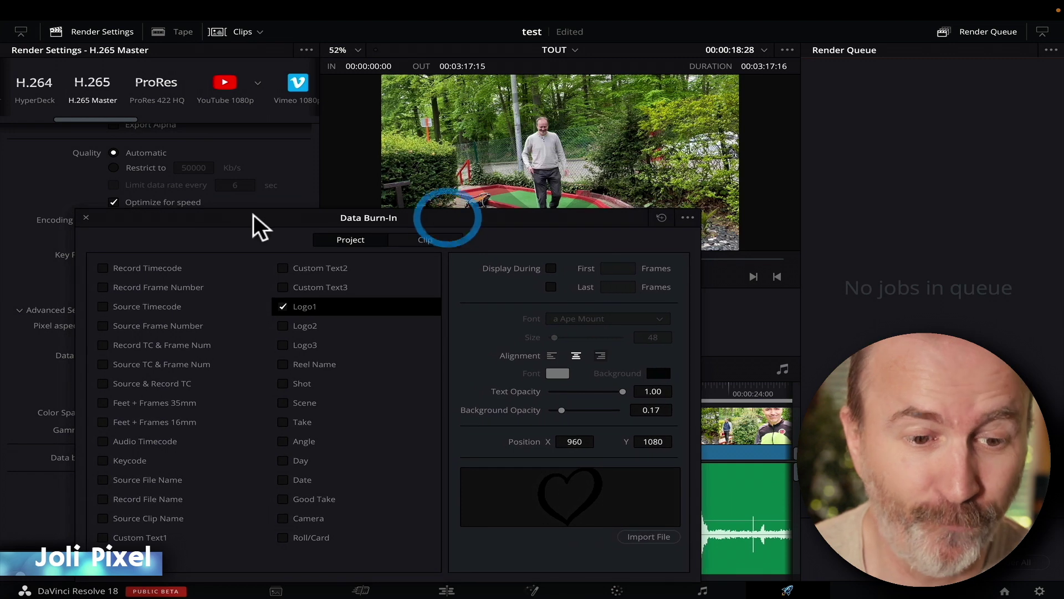
left_click(86, 217)
left_click(264, 565)
left_click(1028, 566)
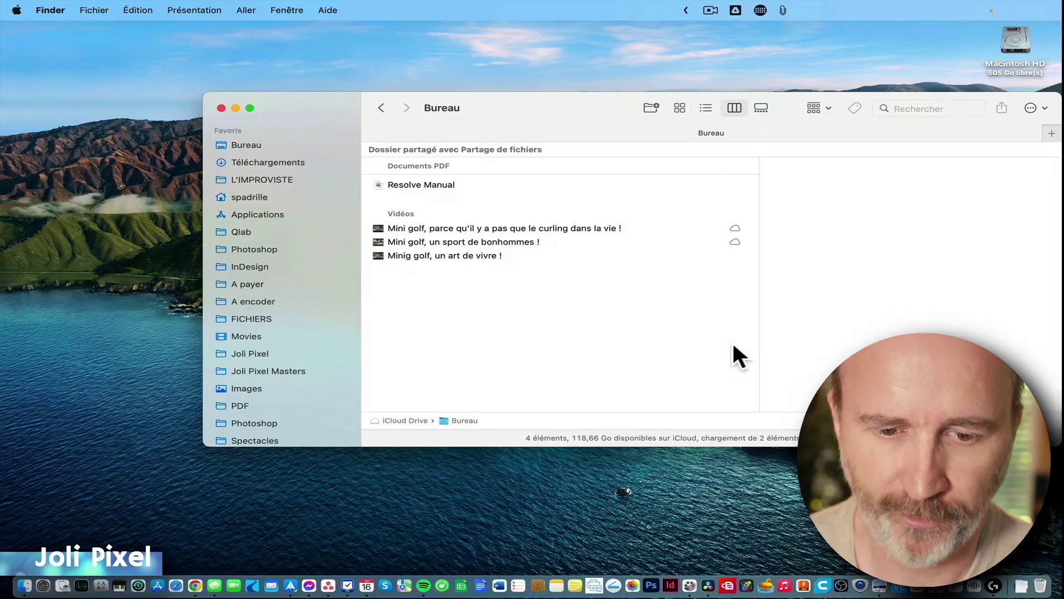
Step: Preview the rendered video "Minig golf, un art de vivre !" on the desktop in Finder
left_click(455, 255)
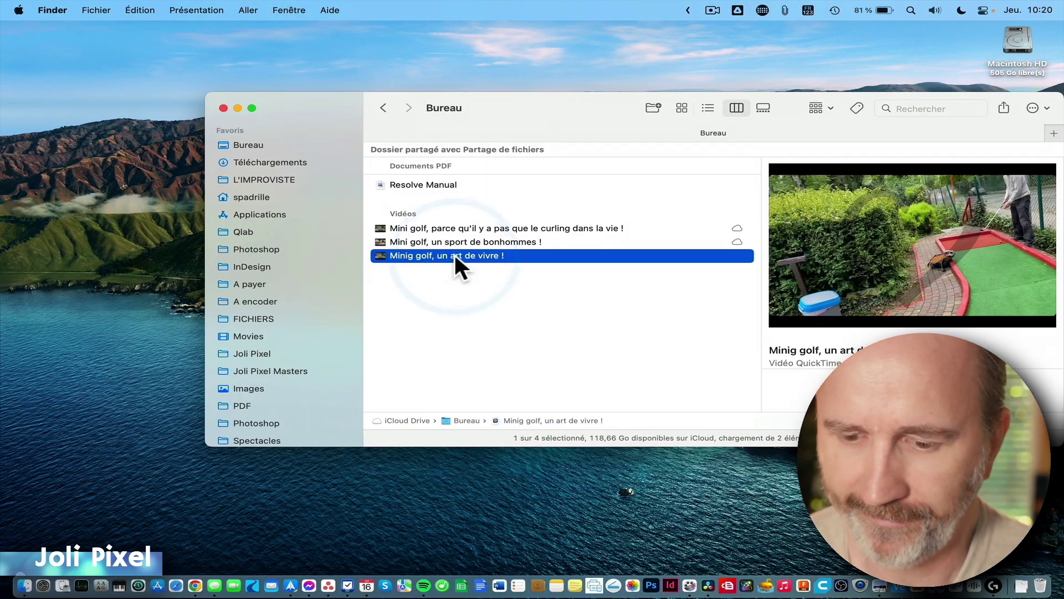
key("space")
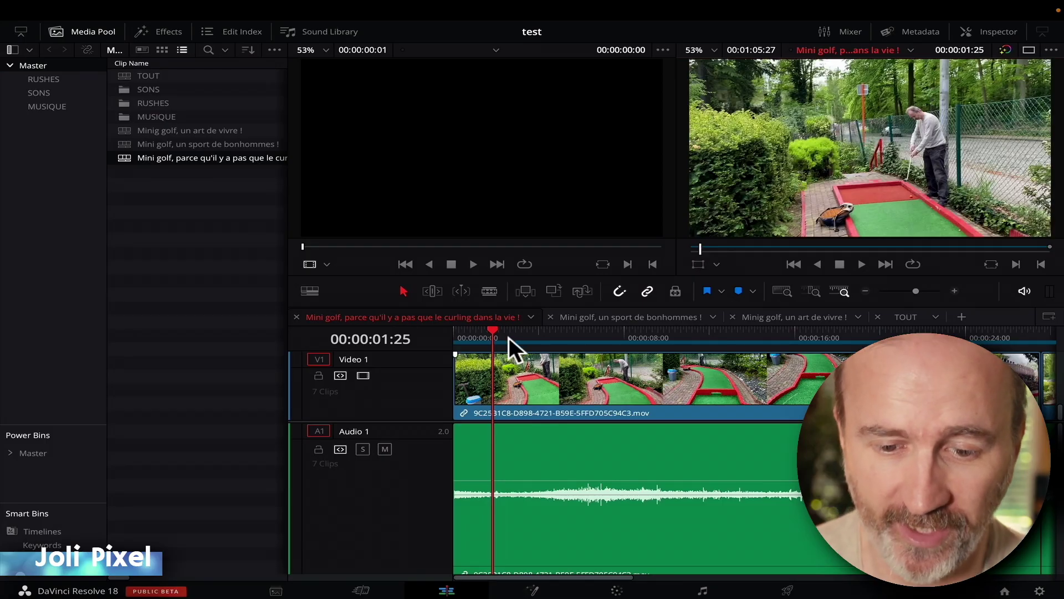
Step: Add a blue marker named "Quel beau parcours !" at 00:00:12:08 on the "Mini golf, parce qu'il y a pas que le curling dans la vie !" timeline
left_click_drag(497, 328, 715, 352)
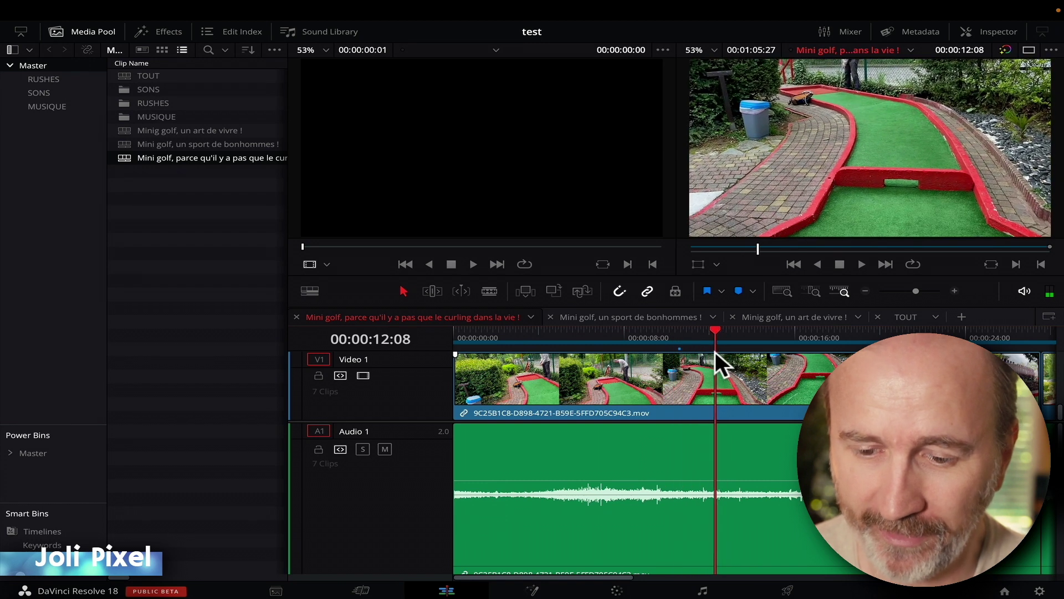
key("ctrl+m")
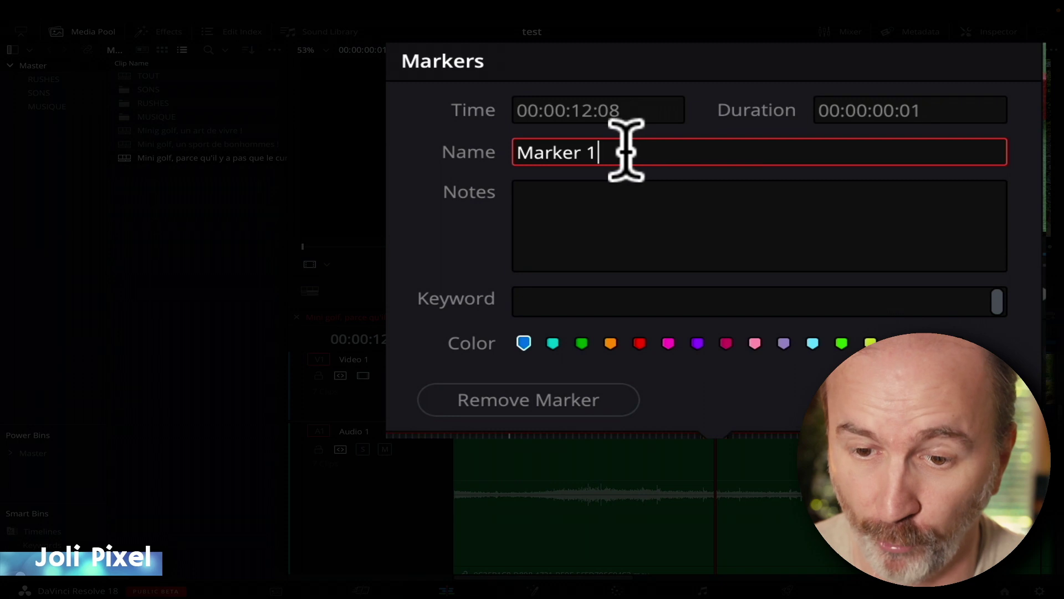
key("shift")
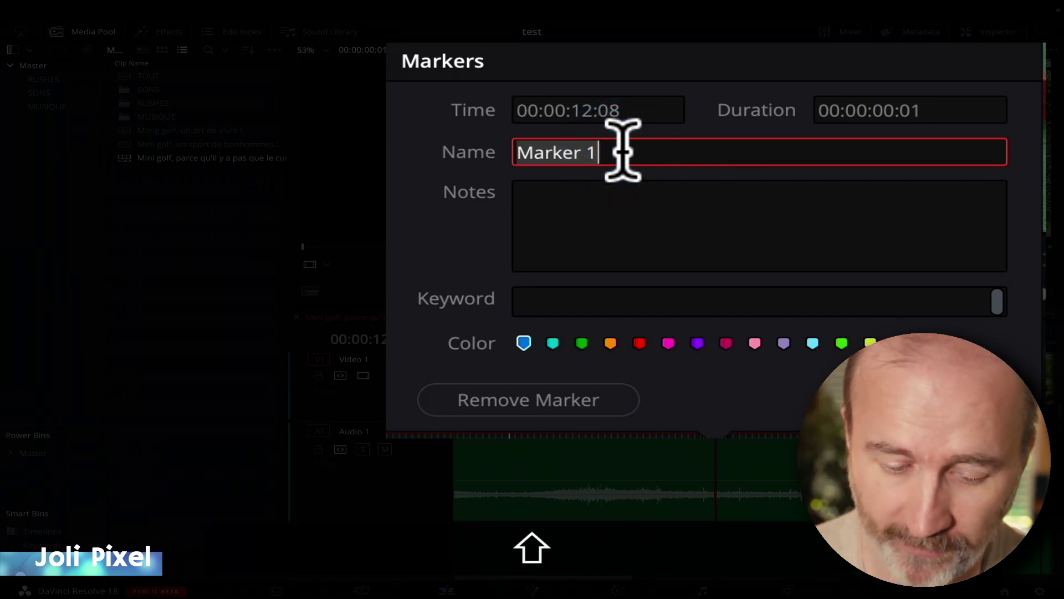
type("Quel beau parcours")
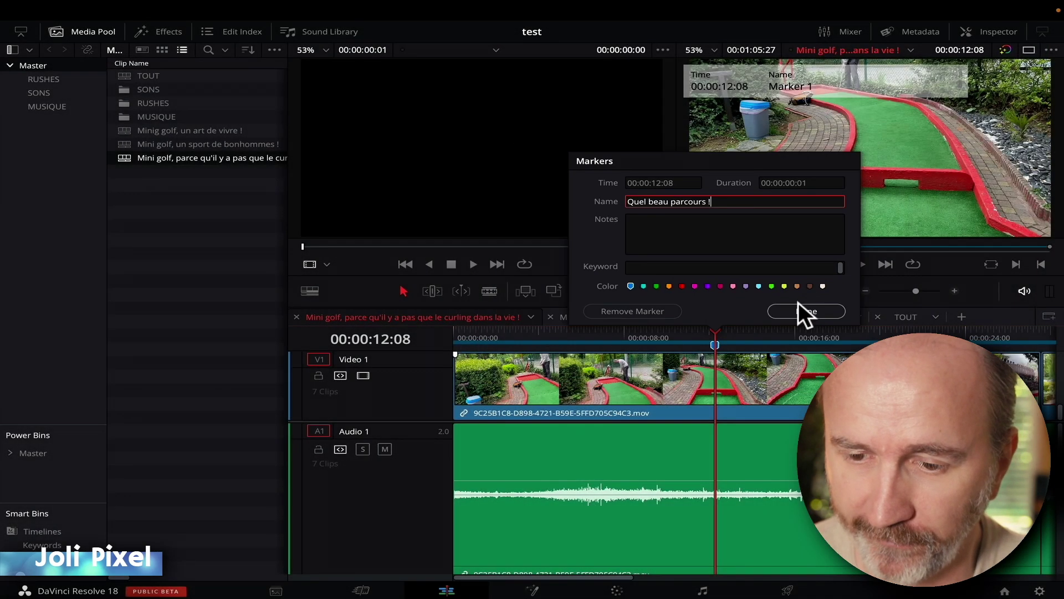
left_click(803, 312)
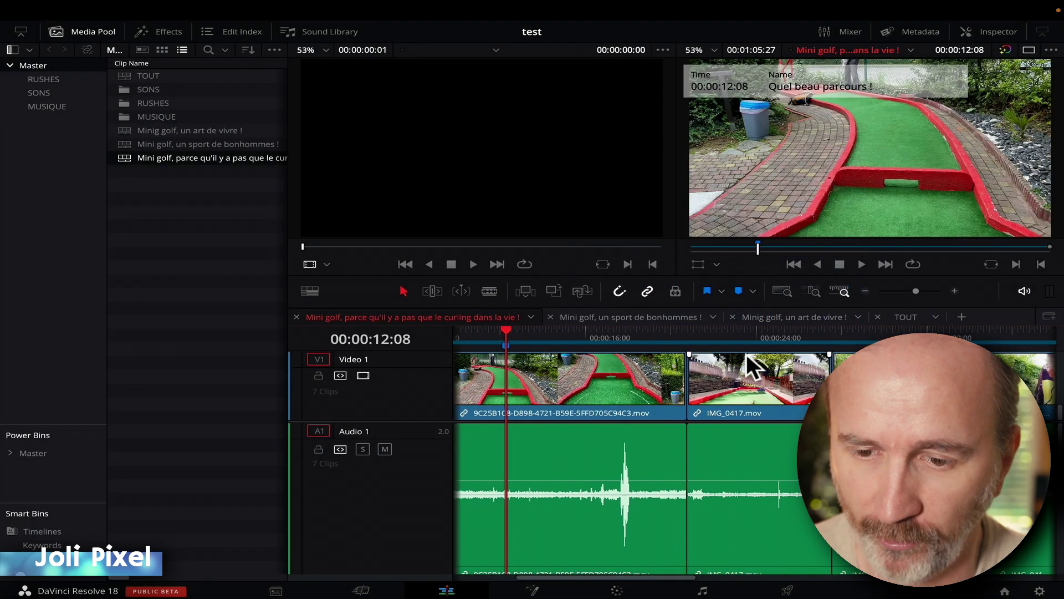
Step: Add a blue marker named "Moment de tension" at 00:00:50:12 on the timeline
scroll(746, 353, "down", 5)
left_click(637, 323)
left_click_drag(638, 324, 902, 329)
type("m")
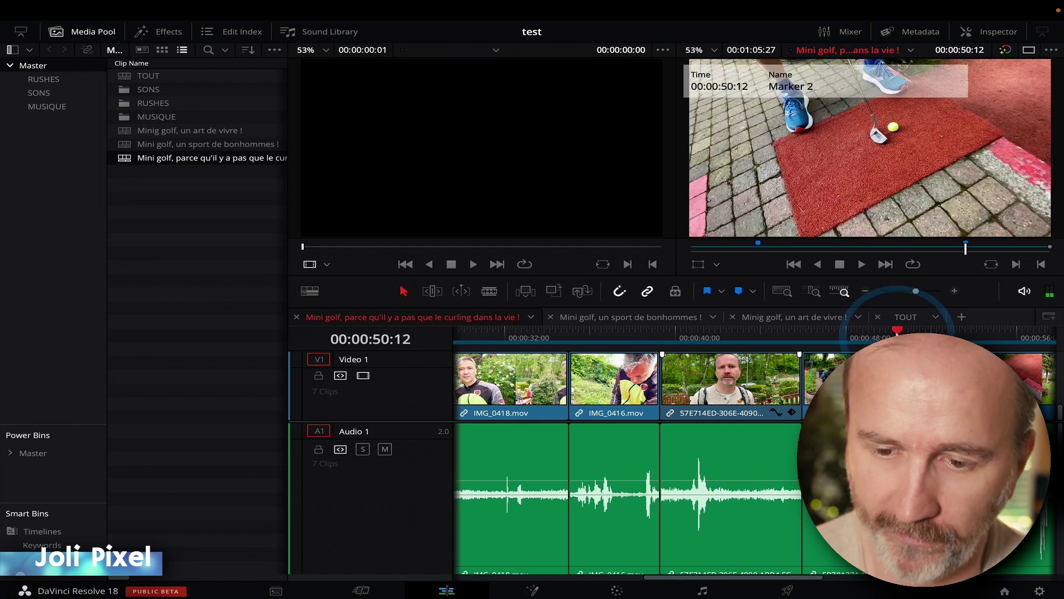
type("m")
type("Moment")
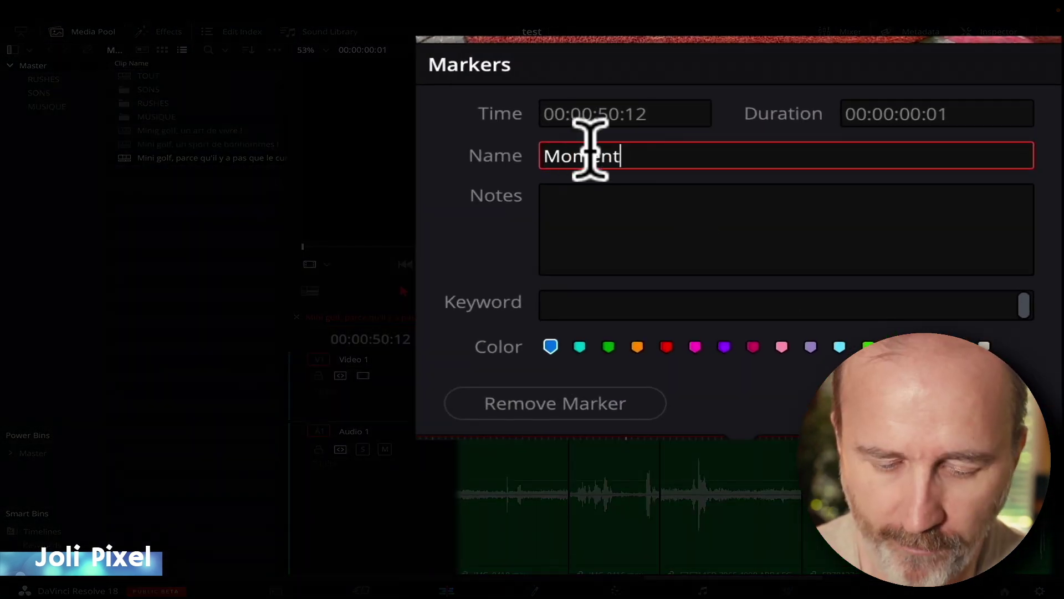
type(" de tensio")
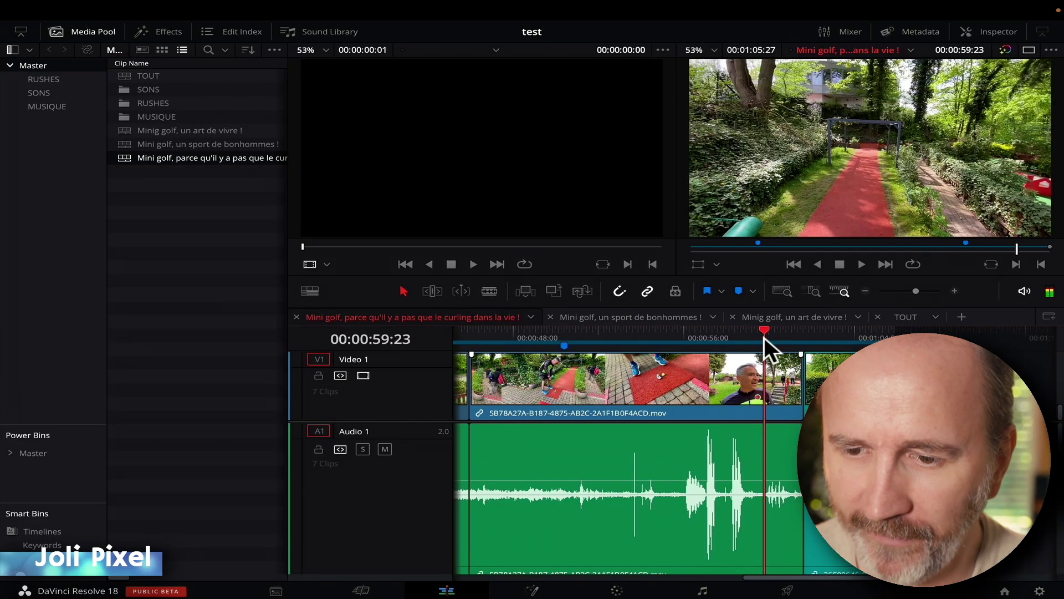
Step: Add a blue marker at 00:00:59:23 named "Ce terrain ressemble quand même fort à une piste cyclable"
left_click(763, 337)
key("m")
key("m")
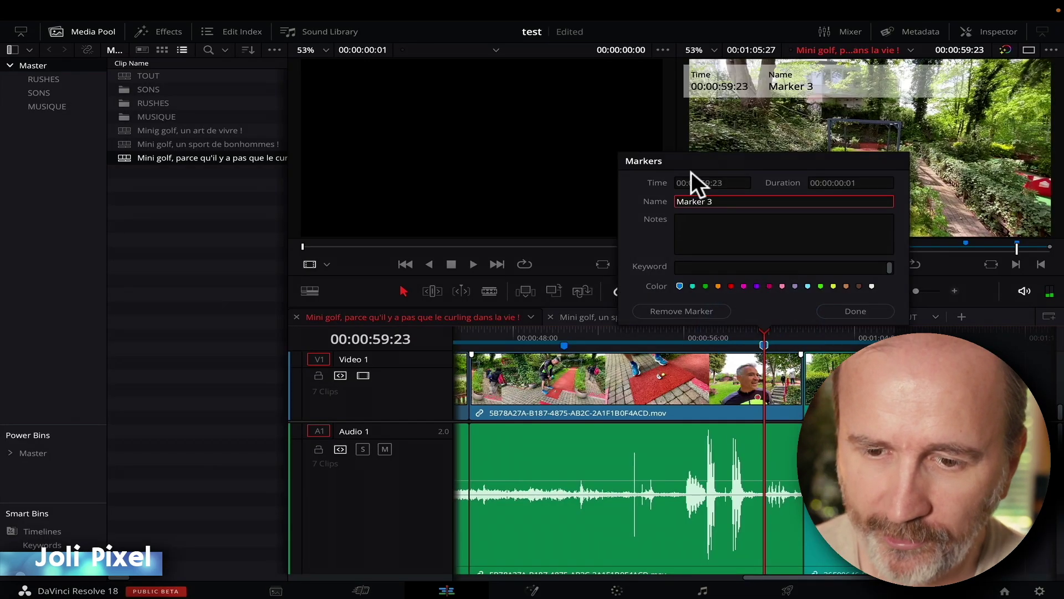
triple_click(686, 199)
type("Cetterrain ressem")
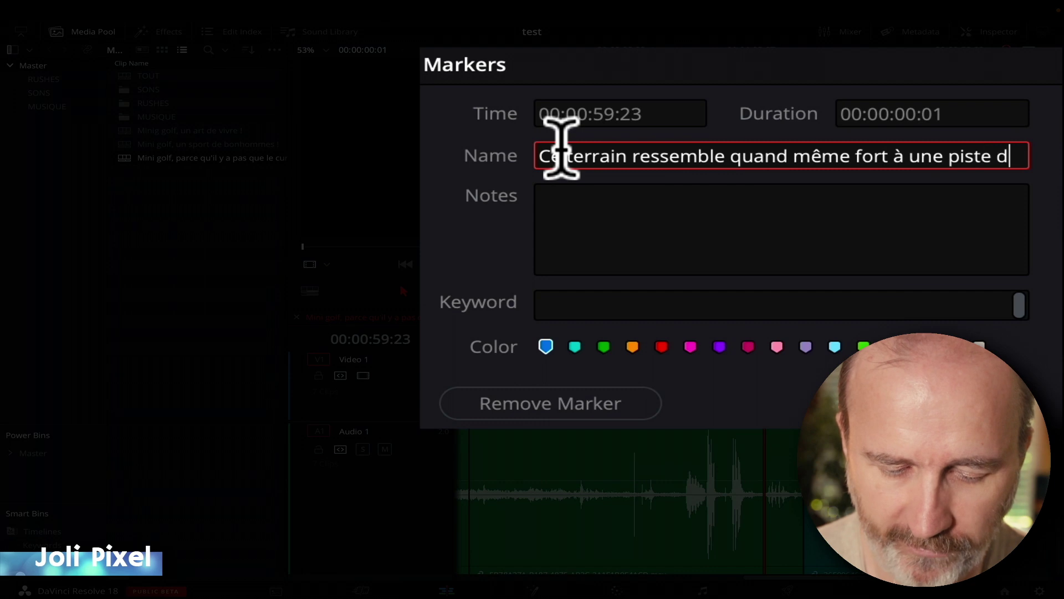
type("ble")
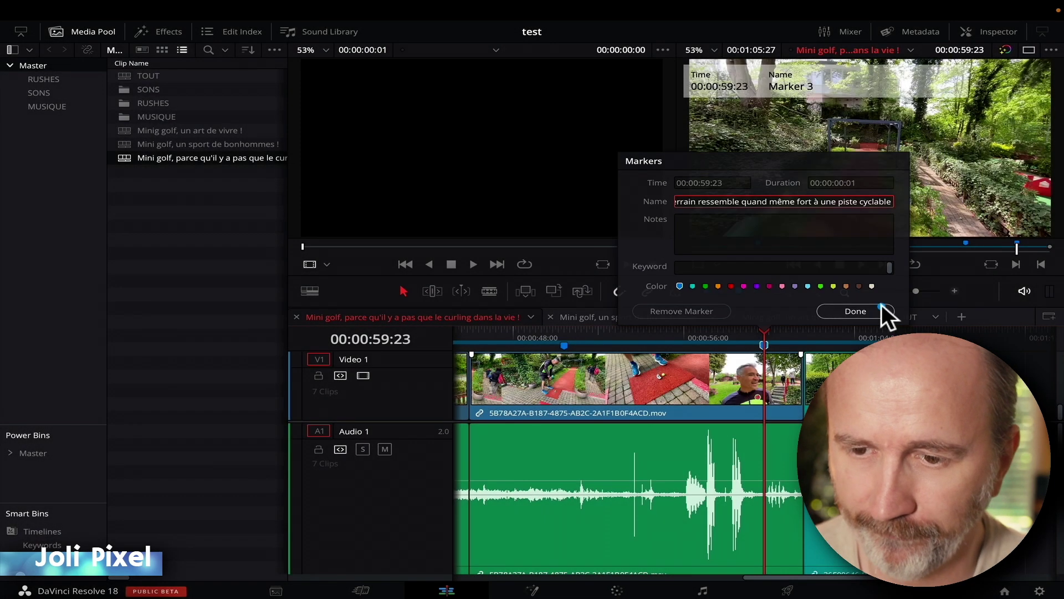
left_click(878, 306)
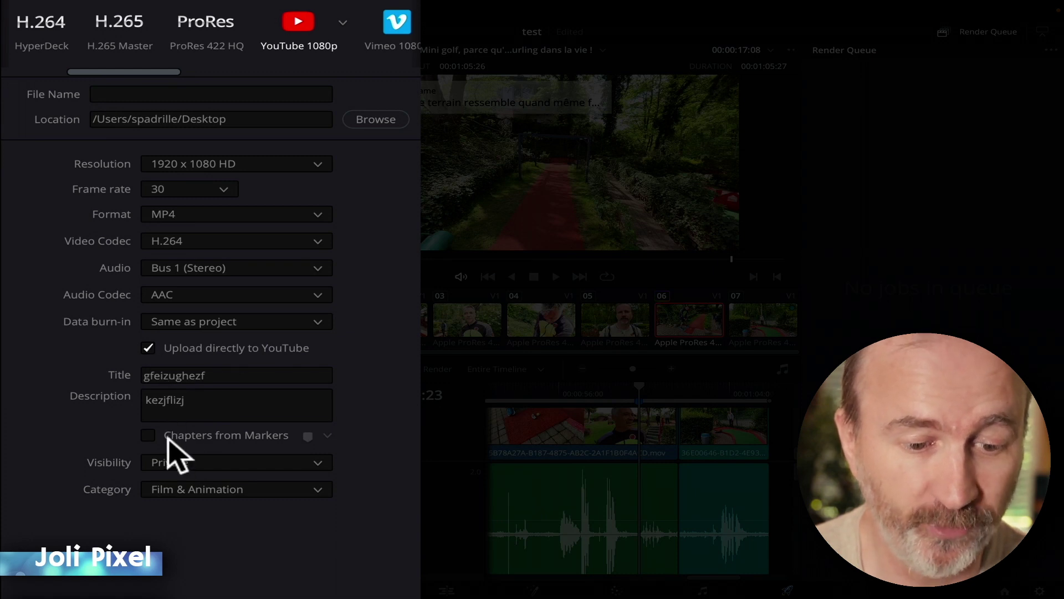
Step: Set the YouTube 1080p export to create chapters from the blue markers, then queue and render it, replacing the existing file
left_click(327, 436)
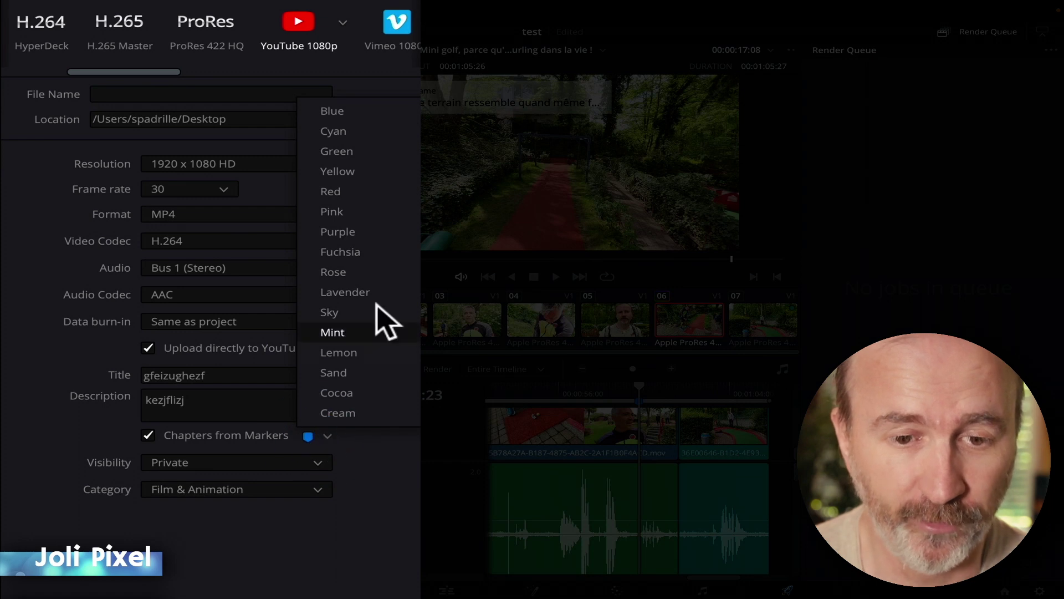
left_click(402, 117)
left_click(272, 566)
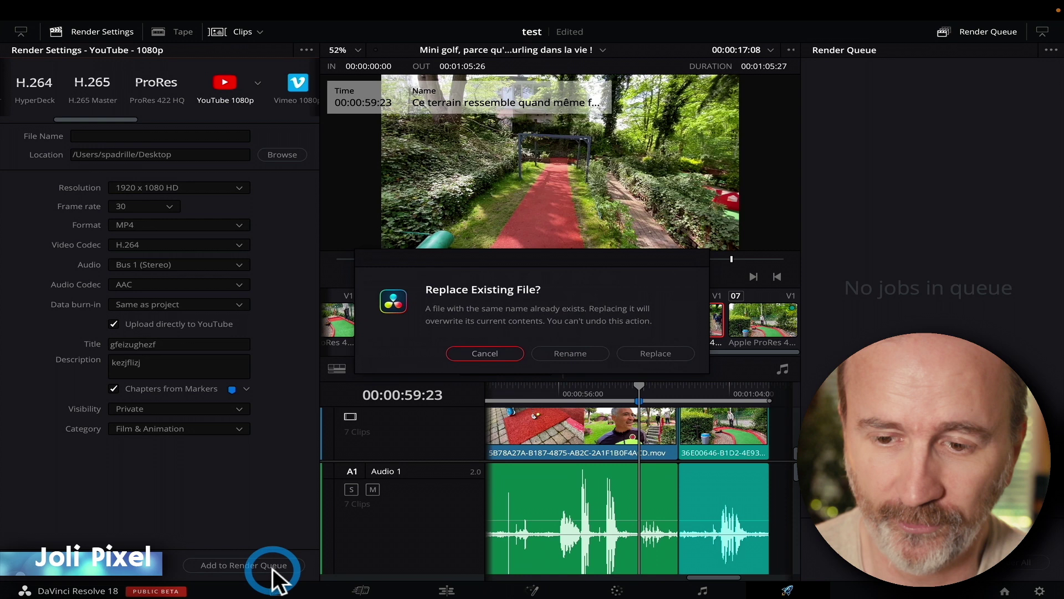
left_click(650, 352)
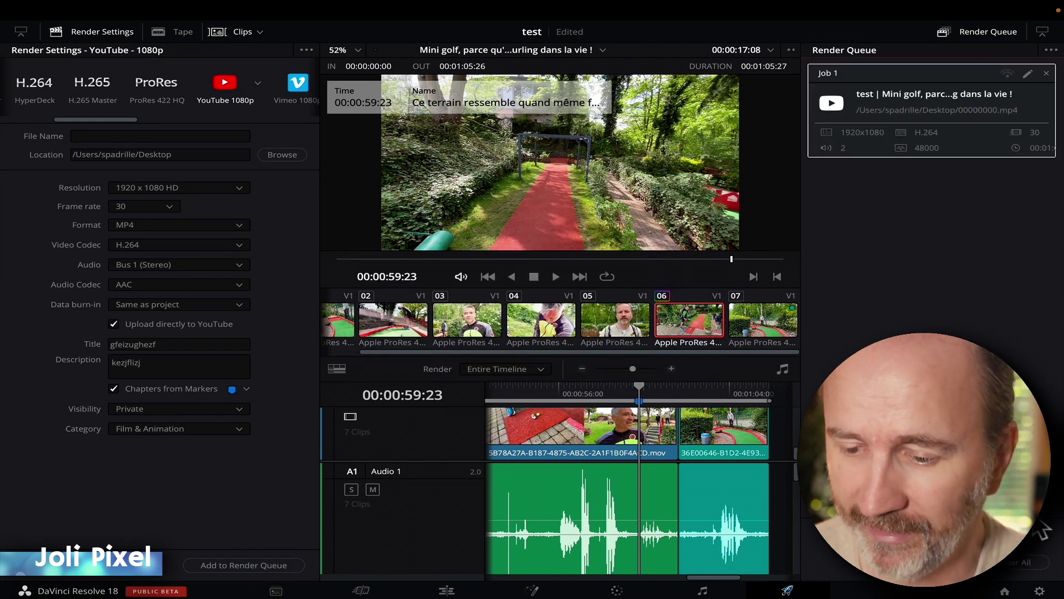
left_click(1016, 556)
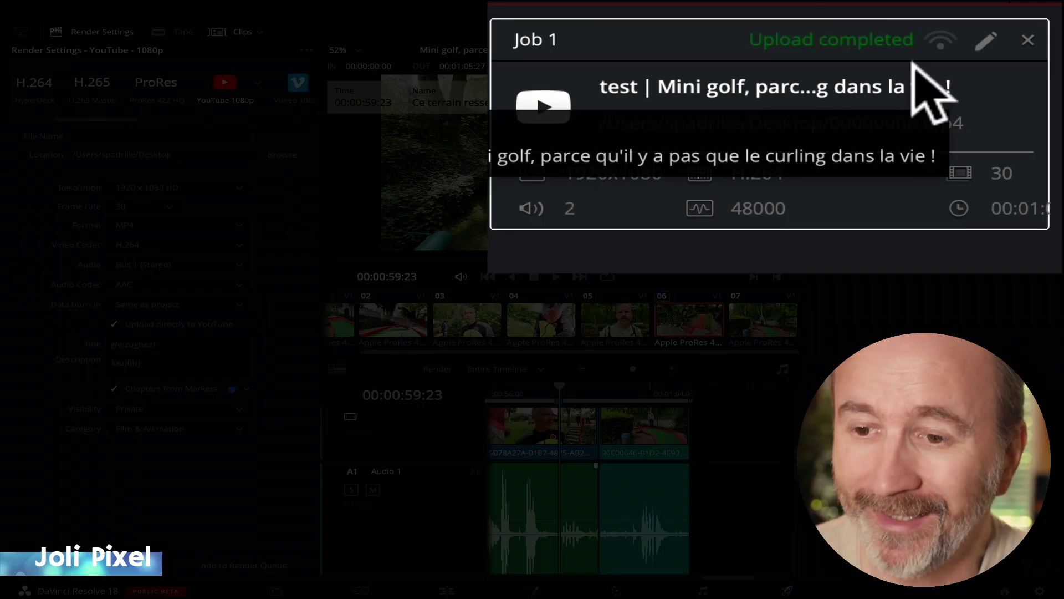
Step: Switch to the uploaded video on YouTube in Chrome and go through its chapters by jumping along the timeline
key("super+Tab")
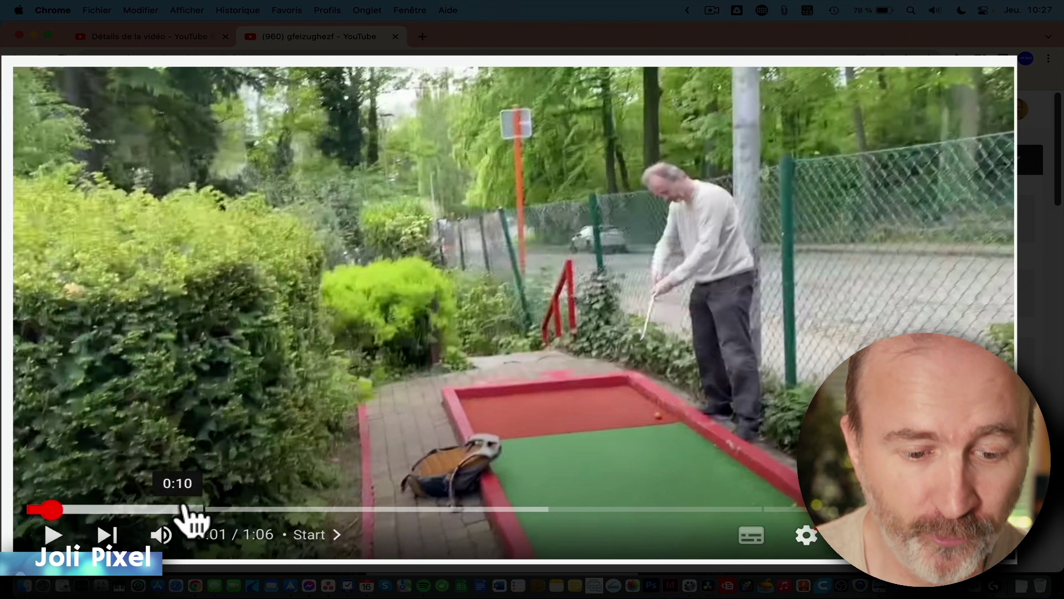
left_click(231, 508)
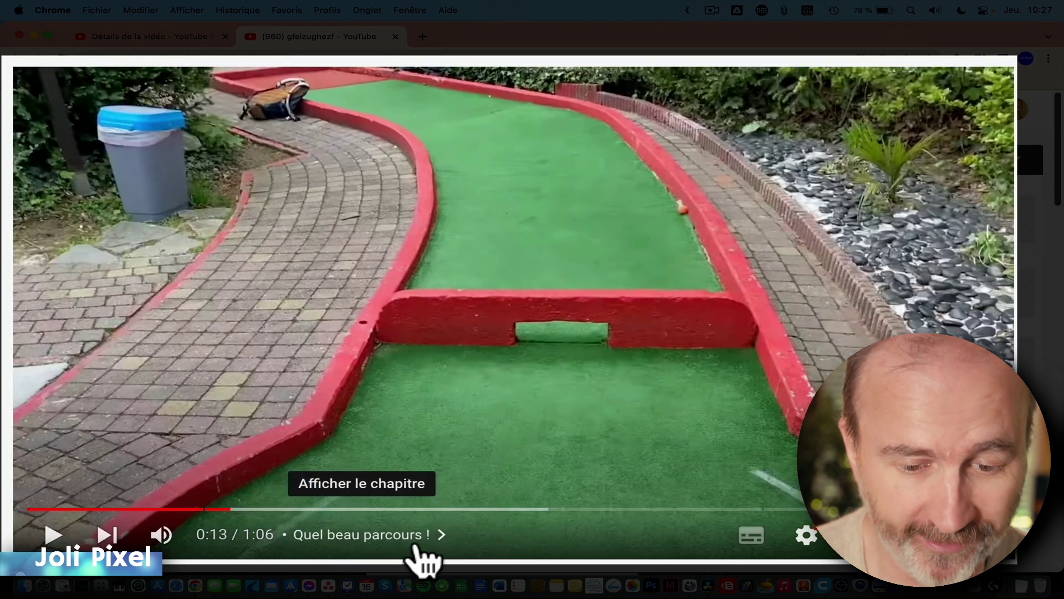
left_click(768, 509)
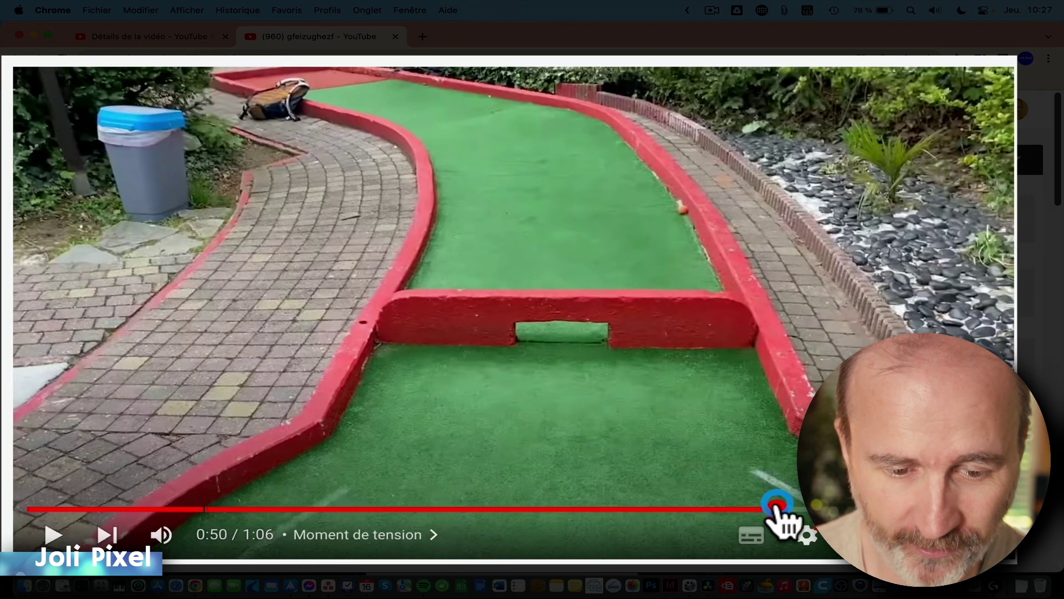
key("l")
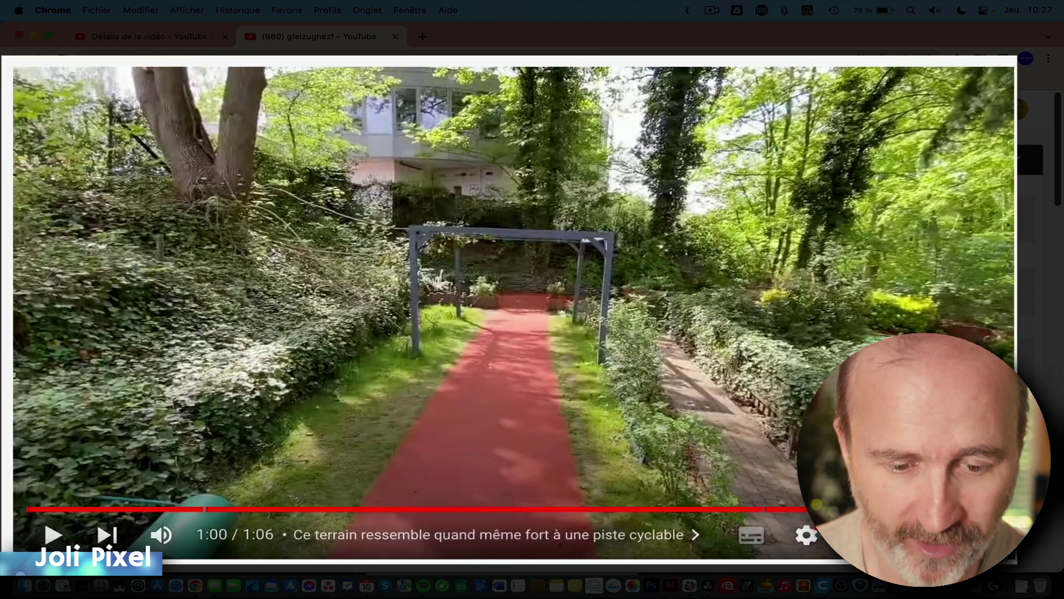